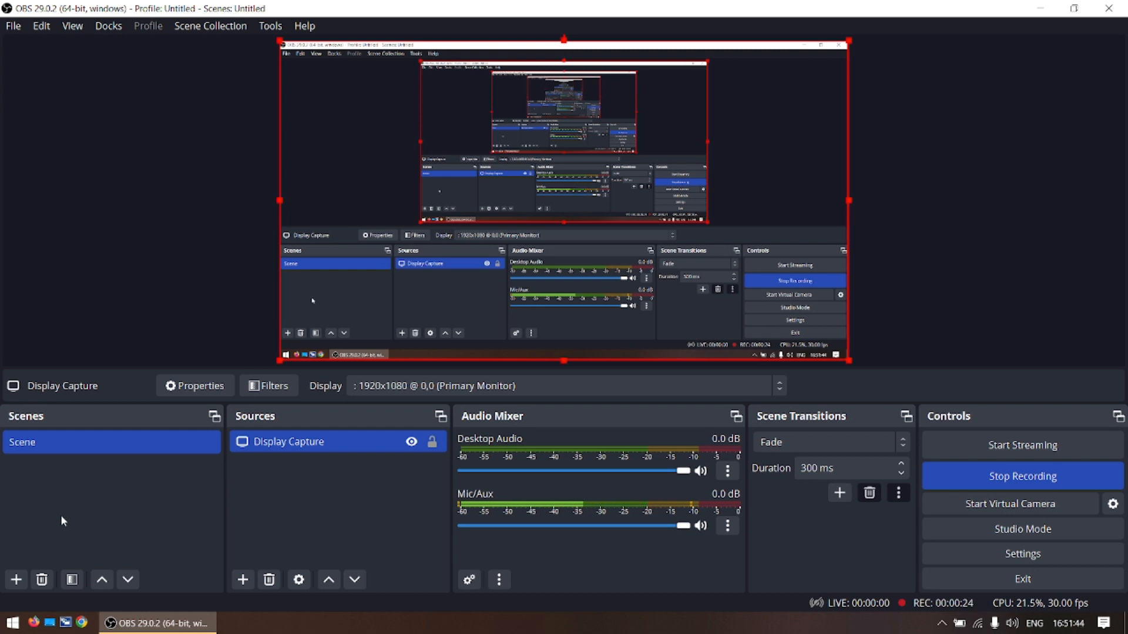
- Add a new scene named Scene 2 and select it
{"action": "left_click", "coordinate": [16, 580]}
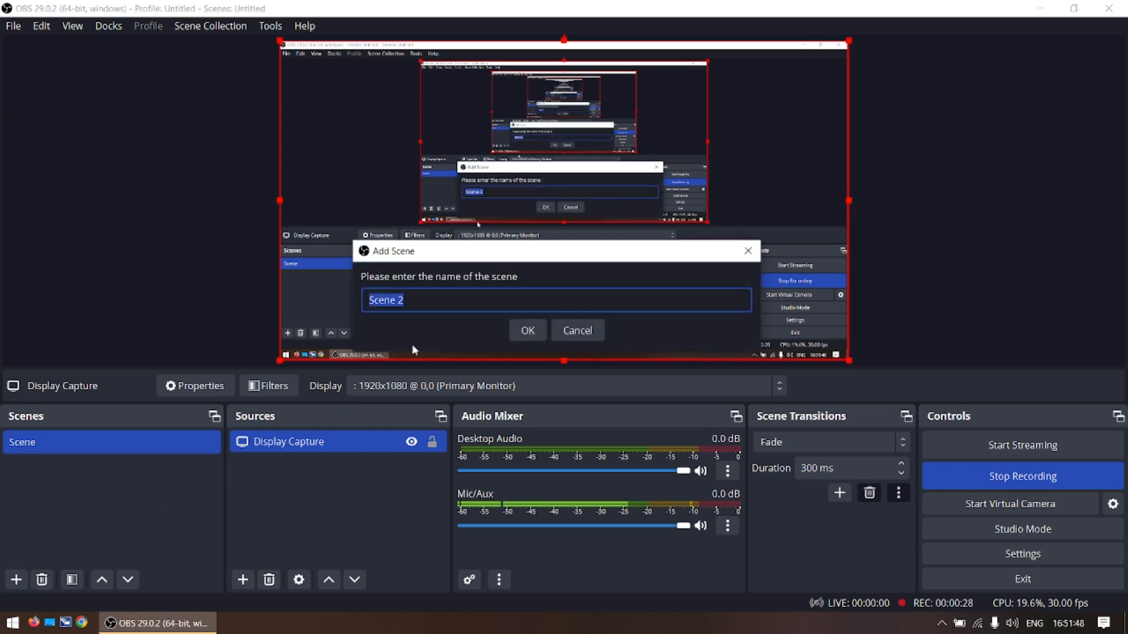
{"action": "left_click", "coordinate": [528, 331]}
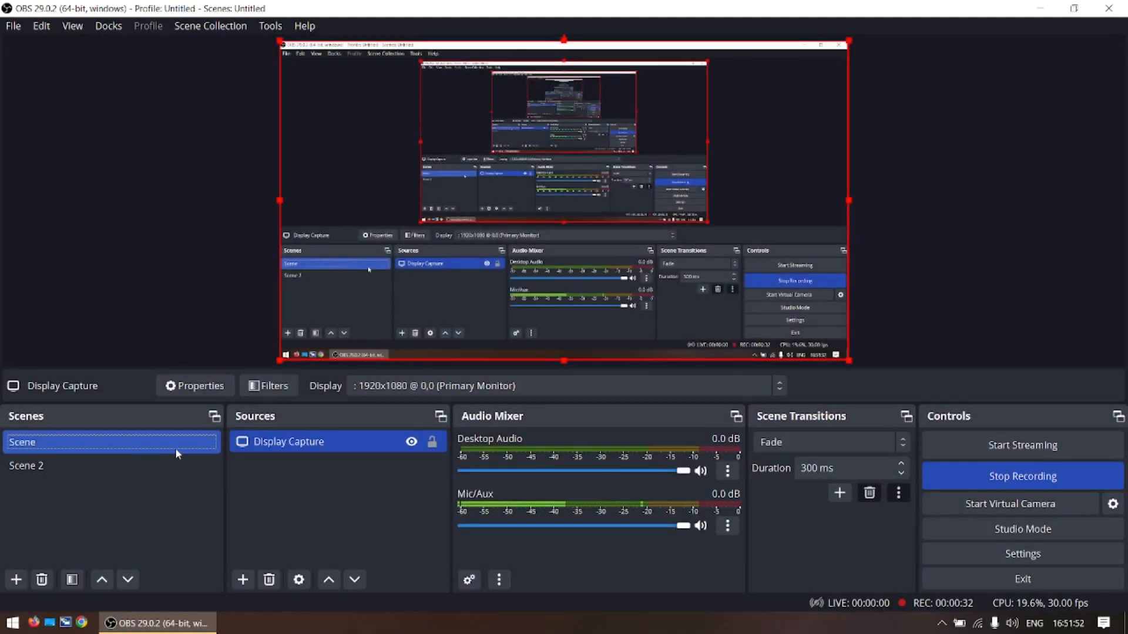
{"action": "left_click", "coordinate": [134, 469]}
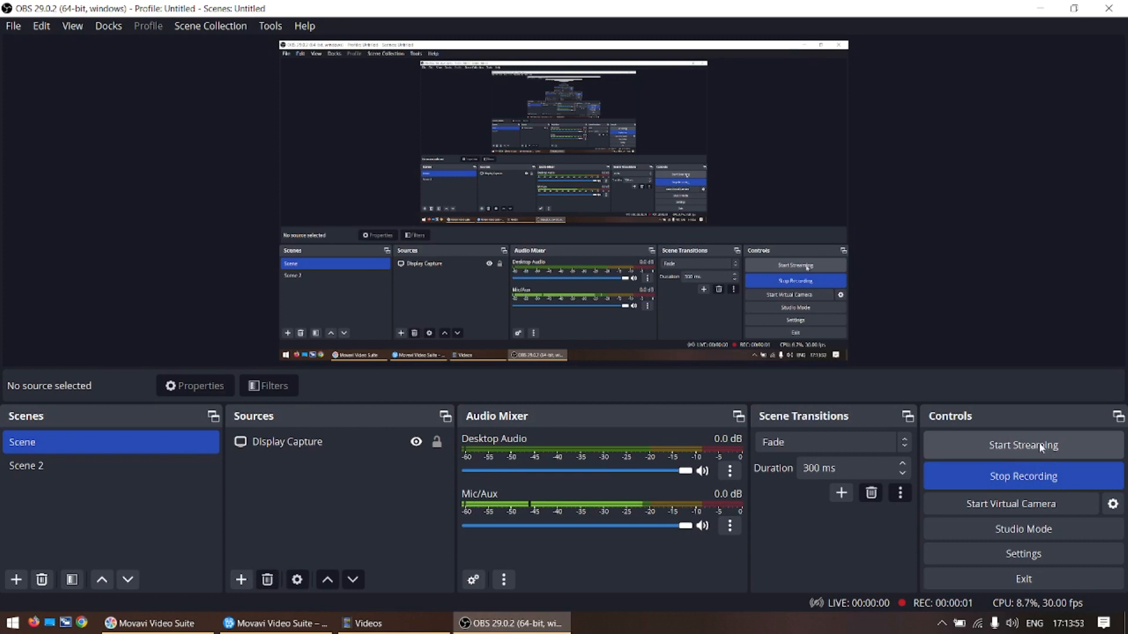
- Add a new display capture source named Display Capture 2 for the primary monitor, with the Automatic capture method and cursor capture
{"action": "left_click", "coordinate": [241, 580]}
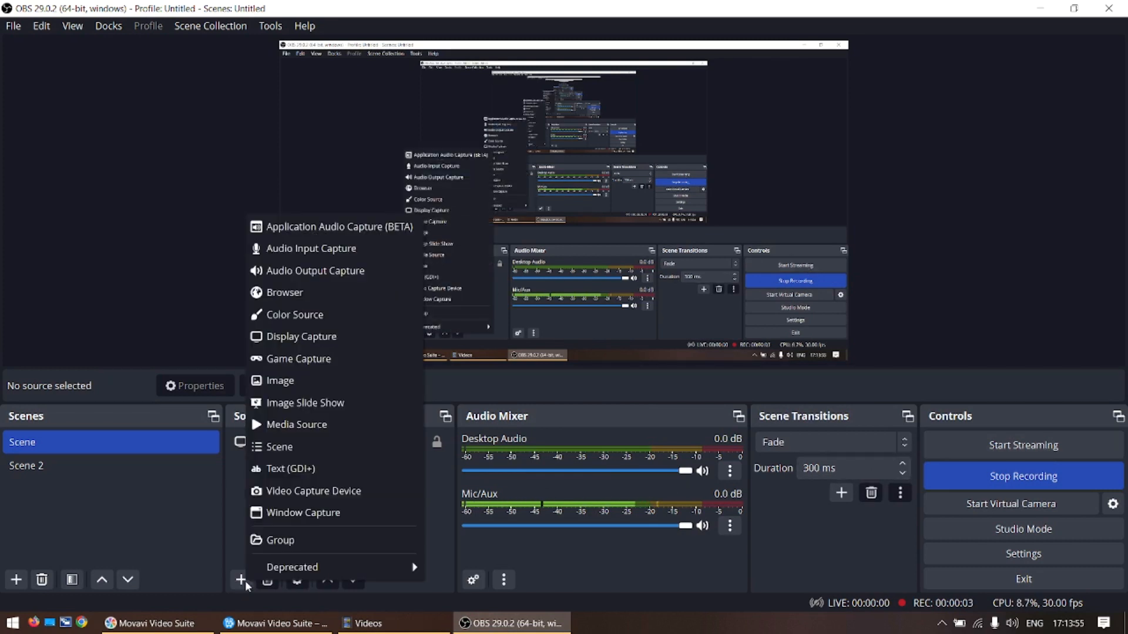
{"action": "left_click", "coordinate": [318, 337]}
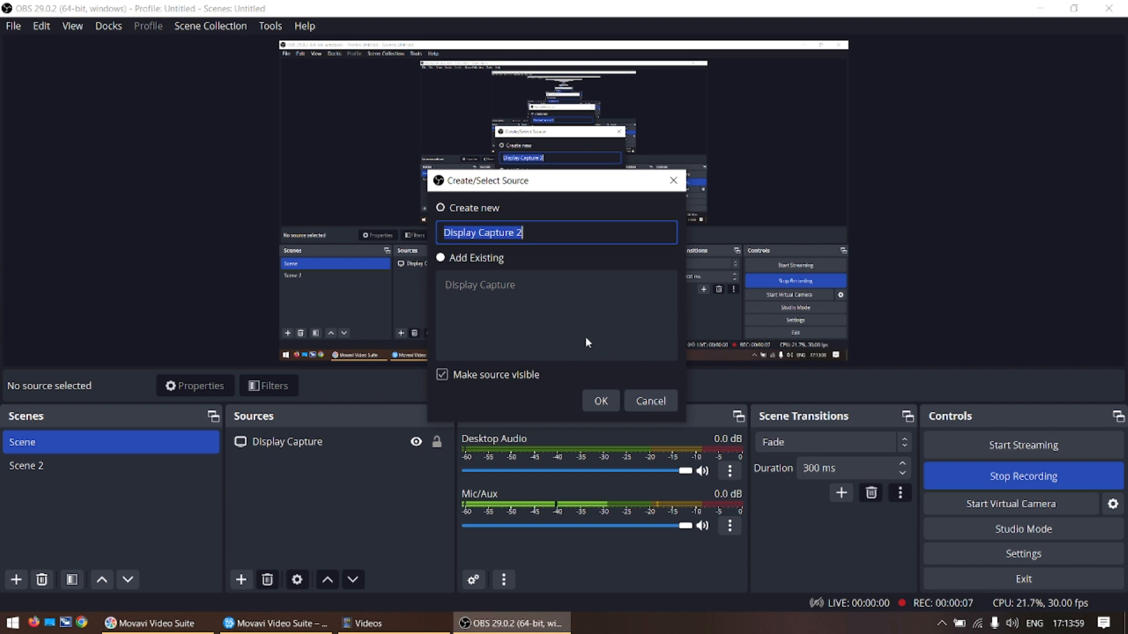
{"action": "left_click", "coordinate": [599, 399]}
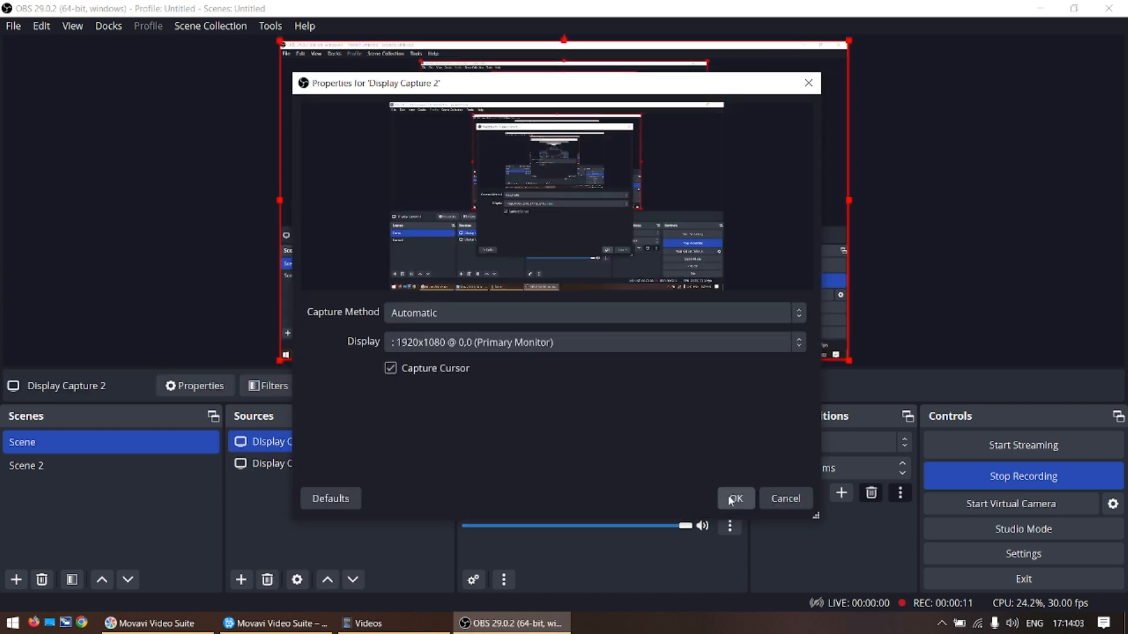
{"action": "left_click", "coordinate": [734, 499]}
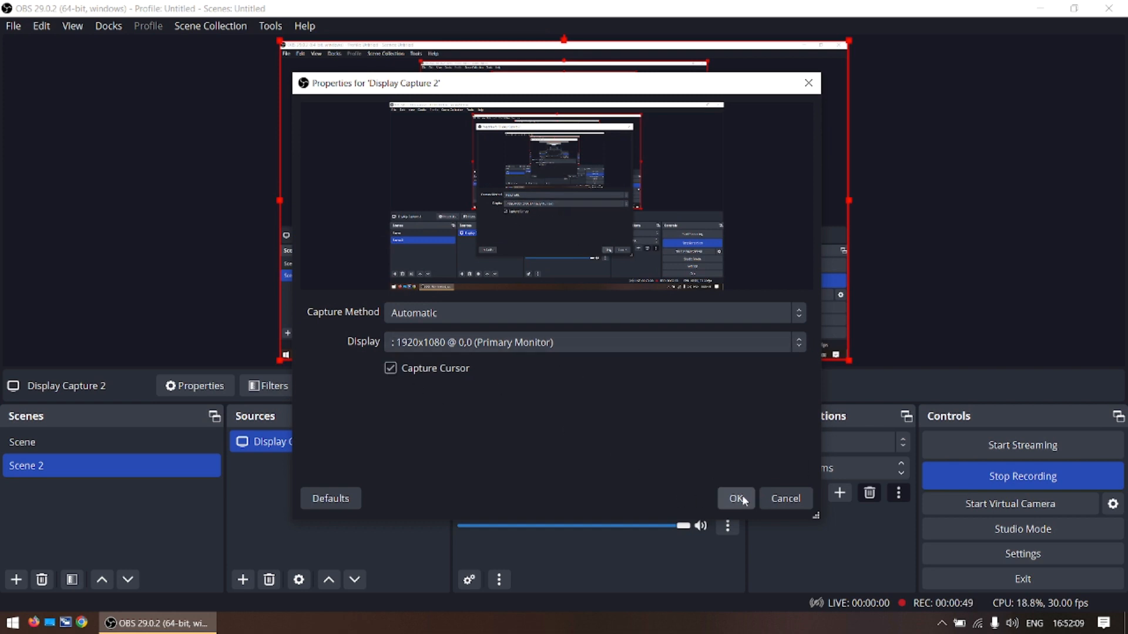
{"action": "left_click", "coordinate": [798, 312]}
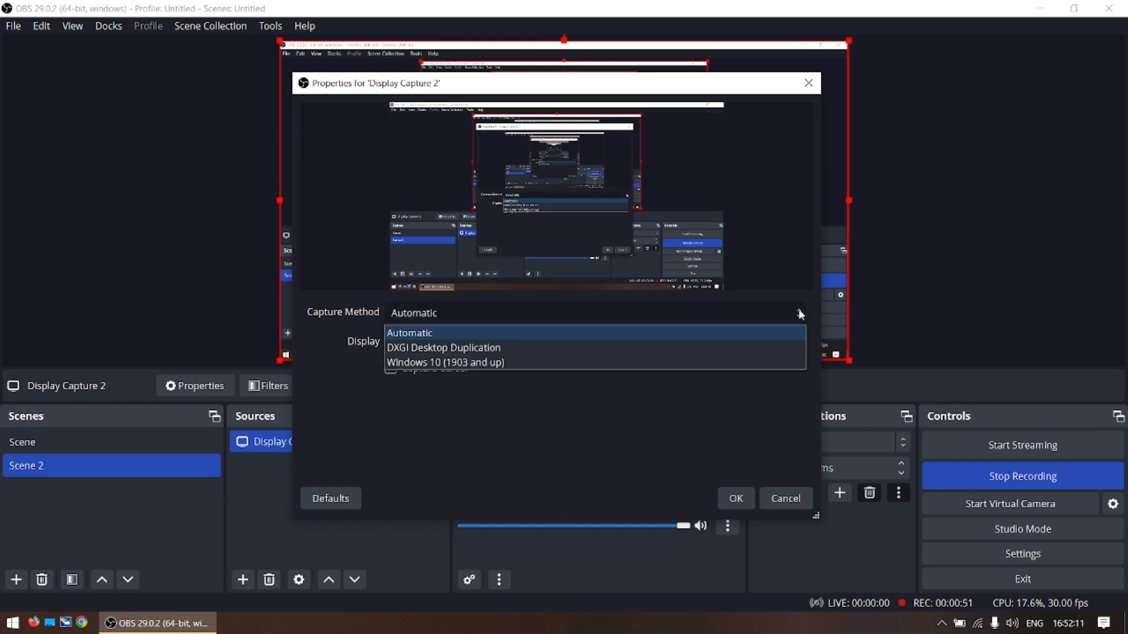
{"action": "left_click", "coordinate": [615, 420]}
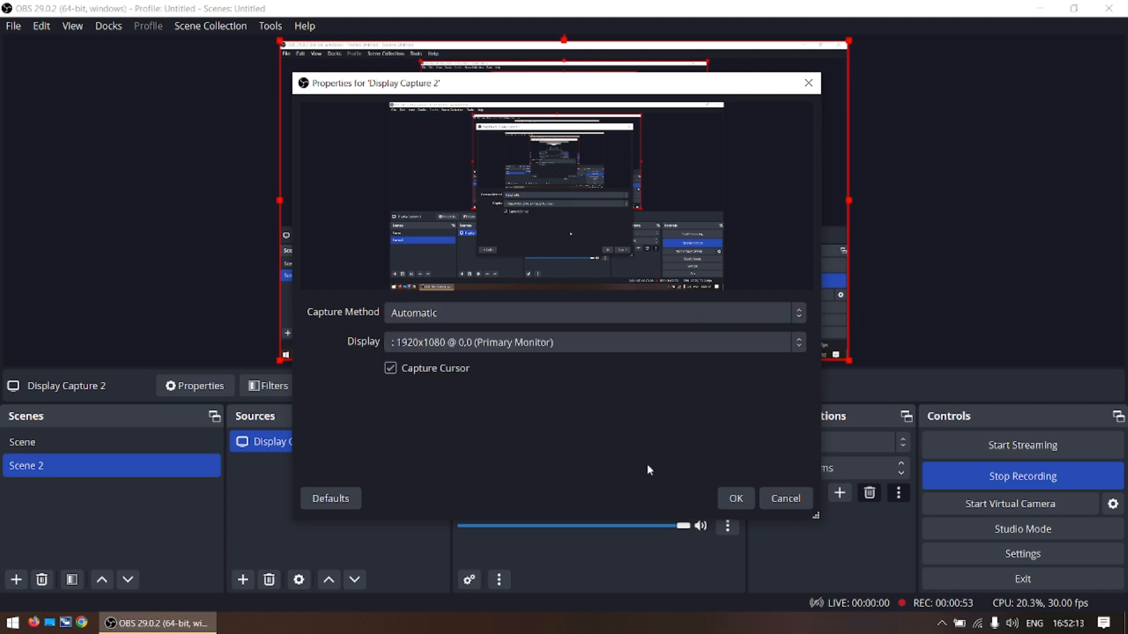
{"action": "left_click", "coordinate": [764, 499]}
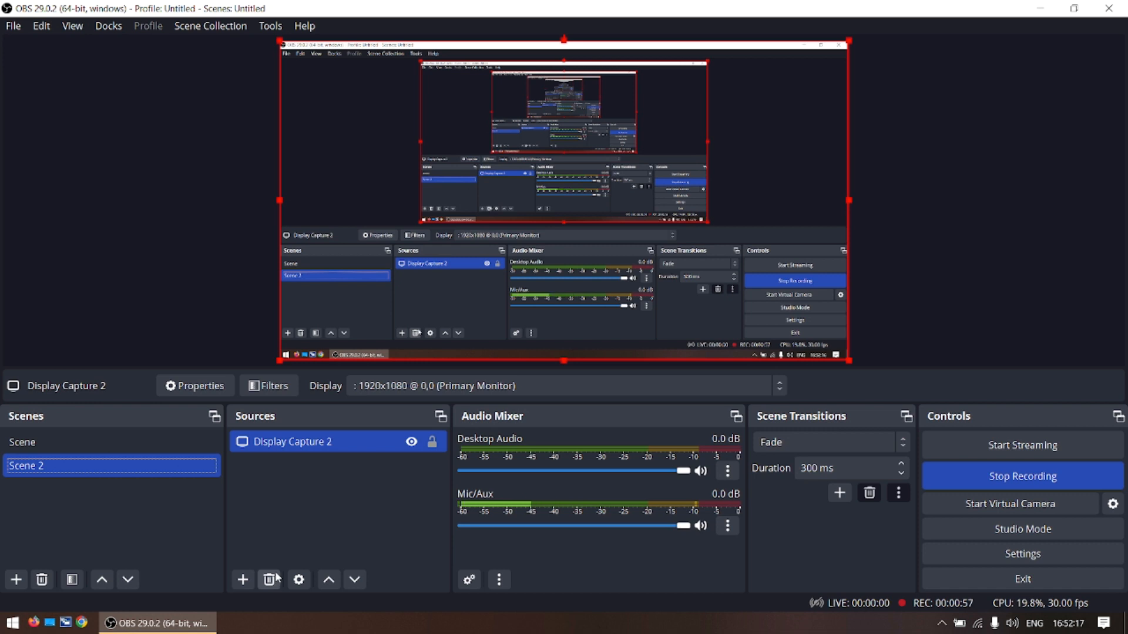
- Add a Video Capture Device source to Scene 2 using the USB2.0 UVC HD Webcam
{"action": "left_click", "coordinate": [244, 579]}
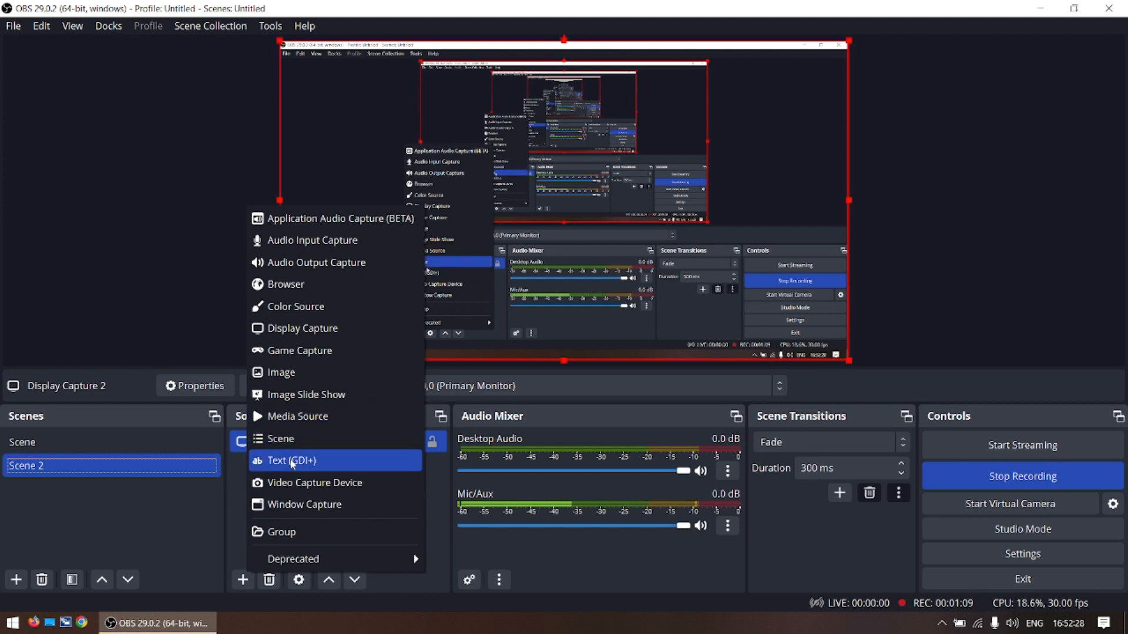
{"action": "left_click", "coordinate": [301, 485]}
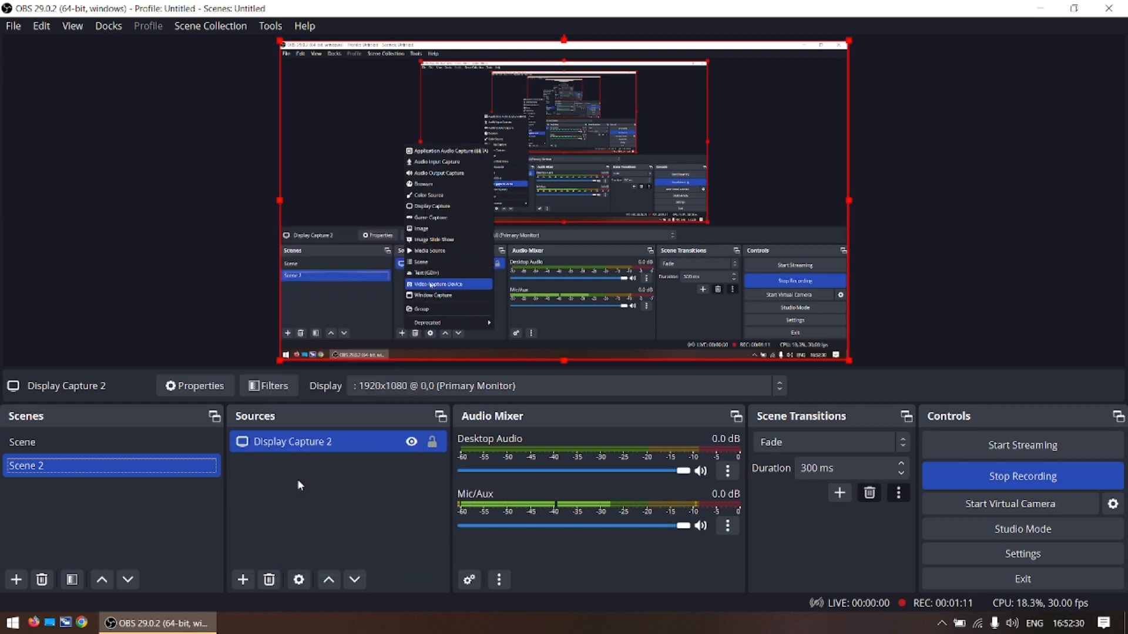
{"action": "left_click", "coordinate": [600, 401]}
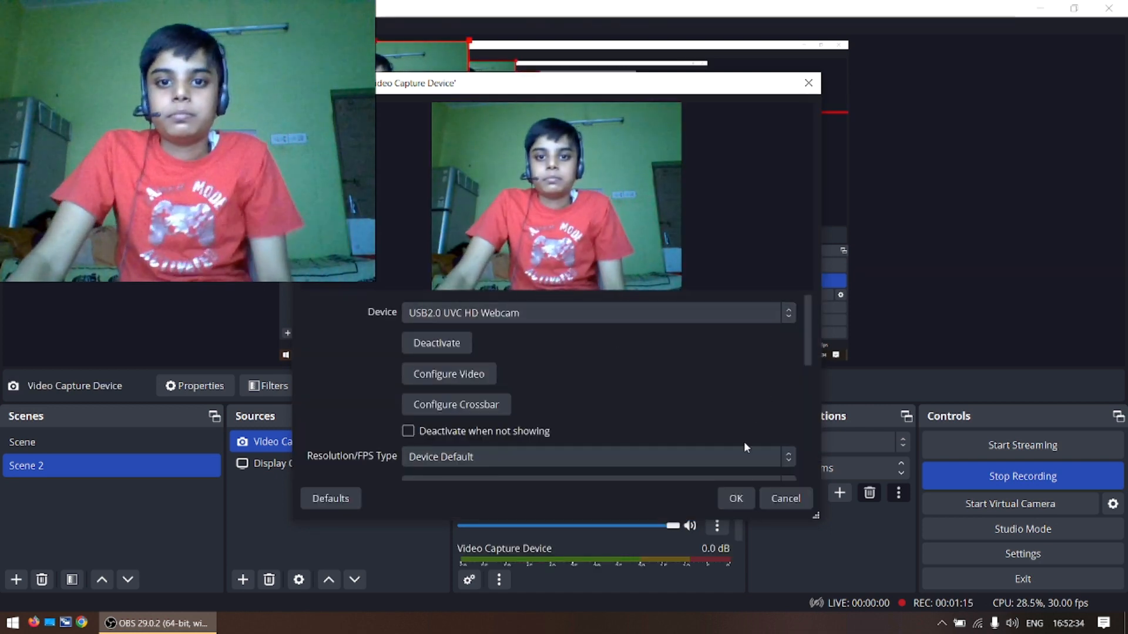
{"action": "left_click", "coordinate": [743, 496]}
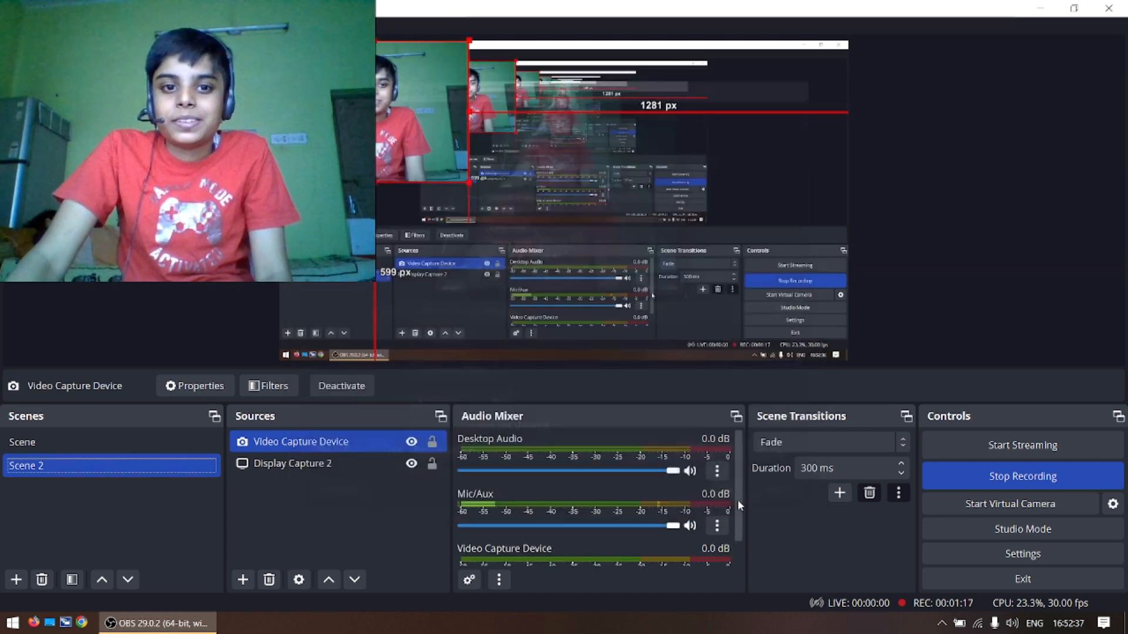
- Move the webcam picture to the canvas's lower-left corner and shrink it until it starts about 702 px below the canvas's upper edge
{"action": "left_click_drag", "start_coordinate": [407, 136], "coordinate": [409, 317]}
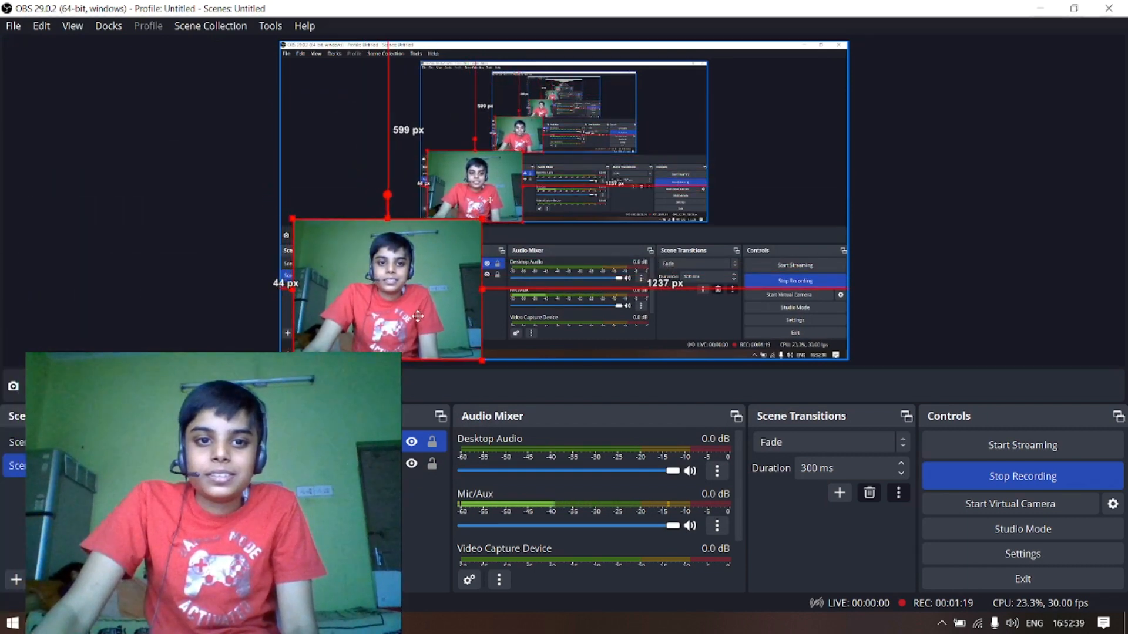
{"action": "left_click_drag", "start_coordinate": [374, 219], "coordinate": [366, 331]}
{"action": "left_click_drag", "start_coordinate": [323, 295], "coordinate": [435, 247]}
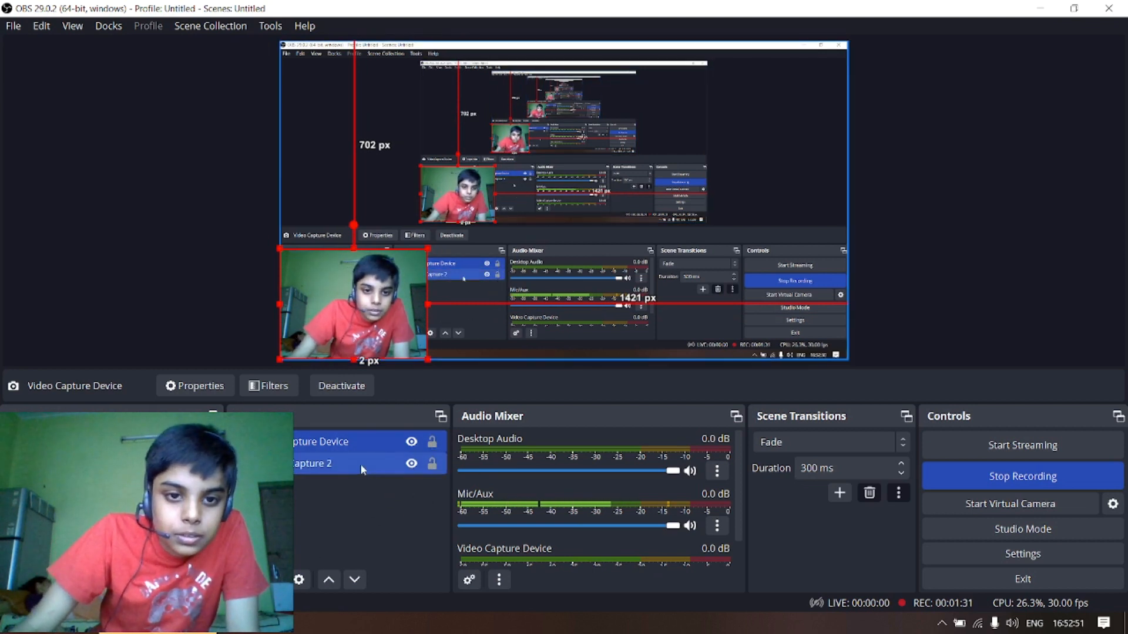
- Lock the webcam source and the Display Capture 2 source in Scene 2
{"action": "left_click", "coordinate": [433, 443]}
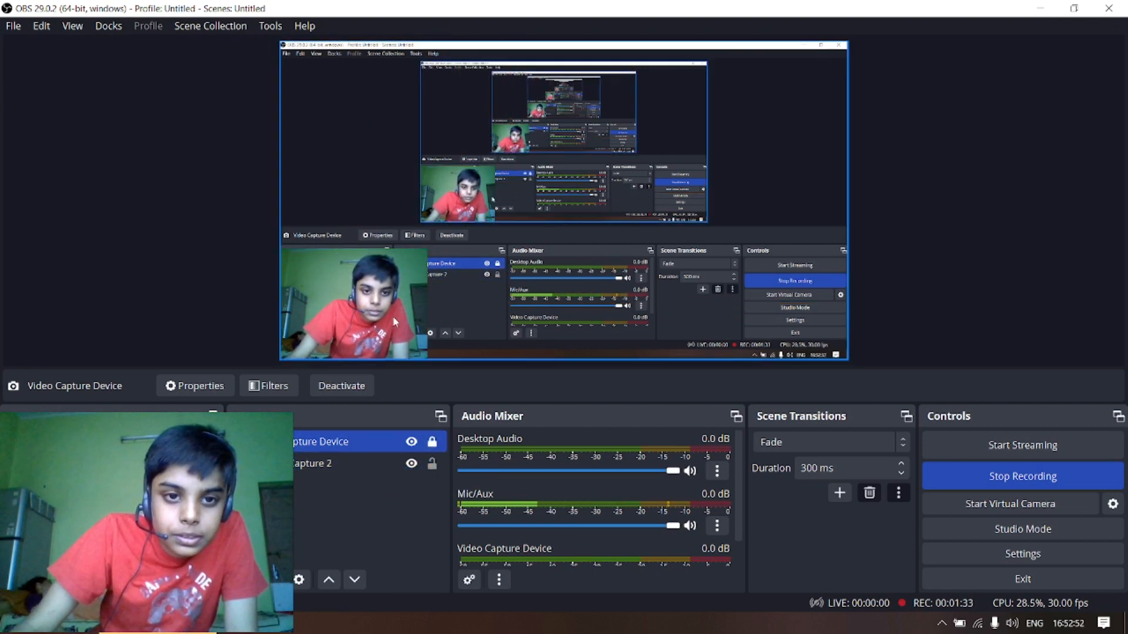
{"action": "left_click", "coordinate": [432, 463]}
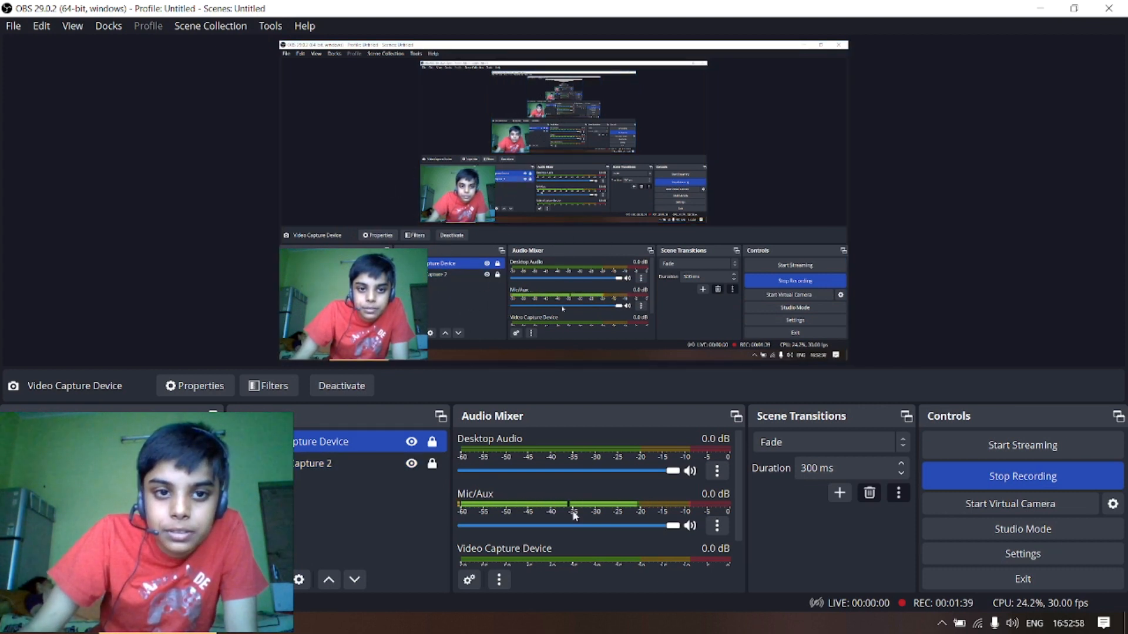
{"action": "left_click", "coordinate": [435, 463]}
{"action": "left_click", "coordinate": [435, 463]}
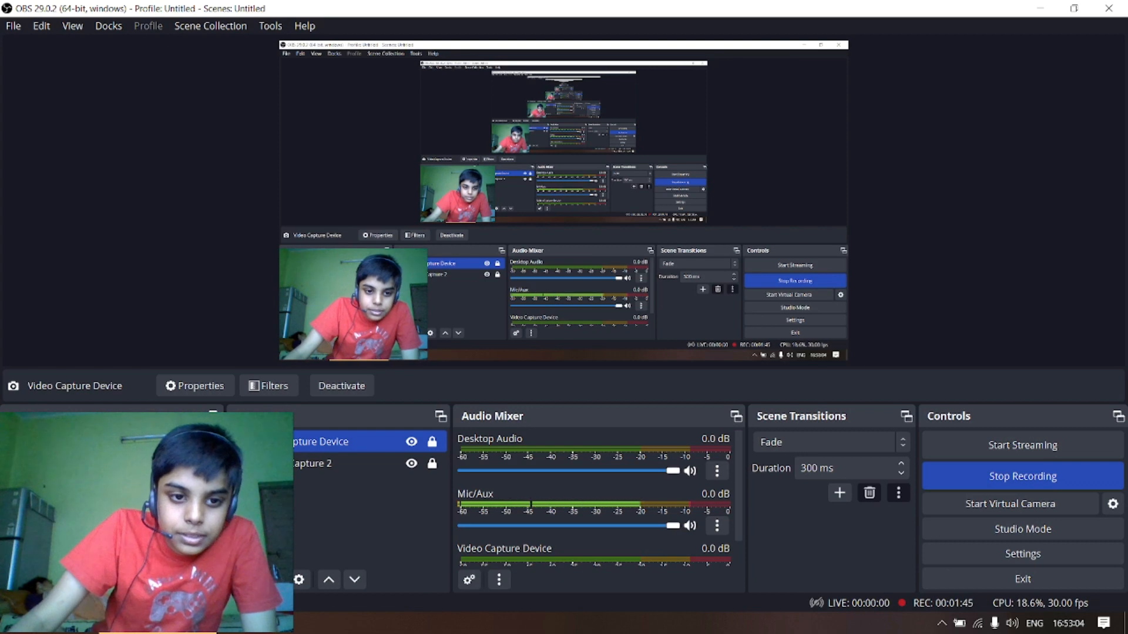
{"action": "left_click", "coordinate": [251, 580]}
{"action": "left_click", "coordinate": [251, 580]}
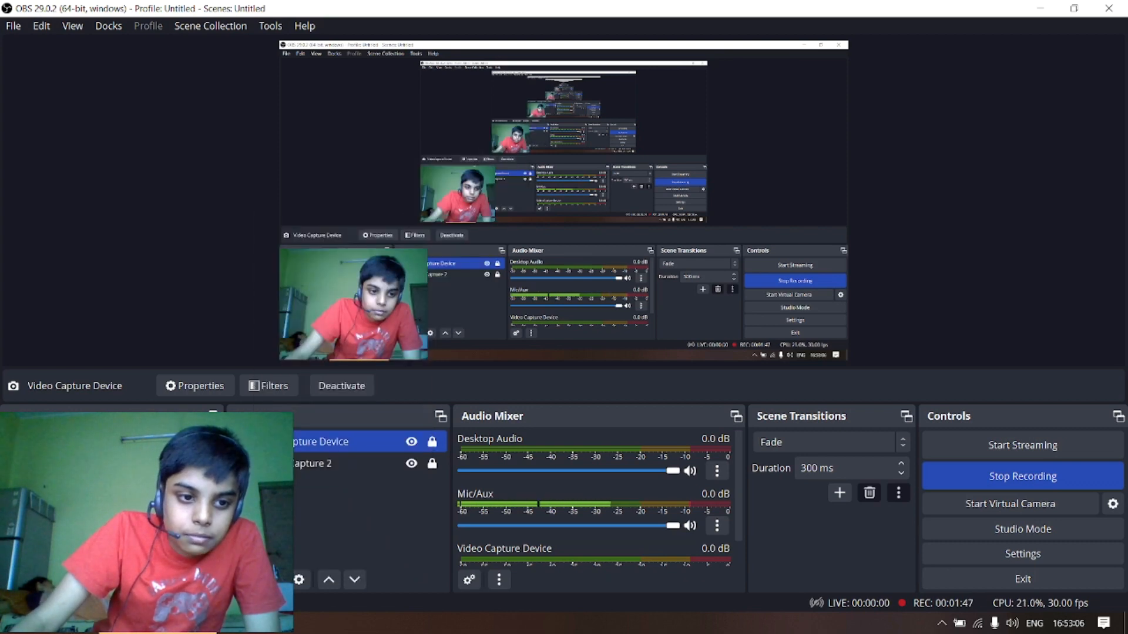
{"action": "left_click", "coordinate": [71, 580]}
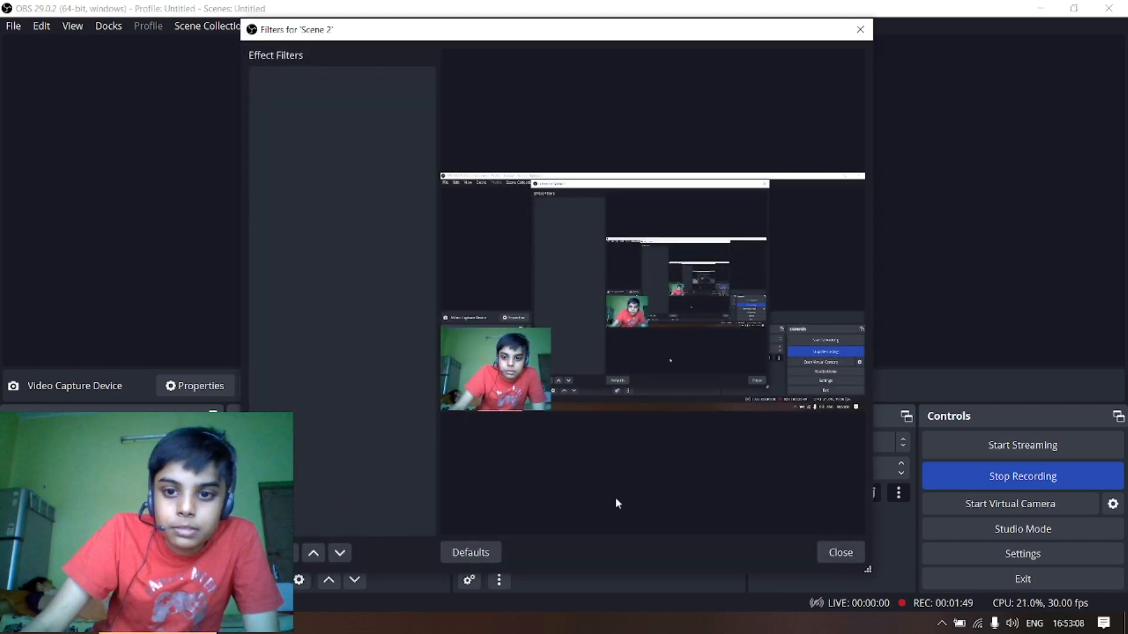
{"action": "left_click", "coordinate": [860, 29]}
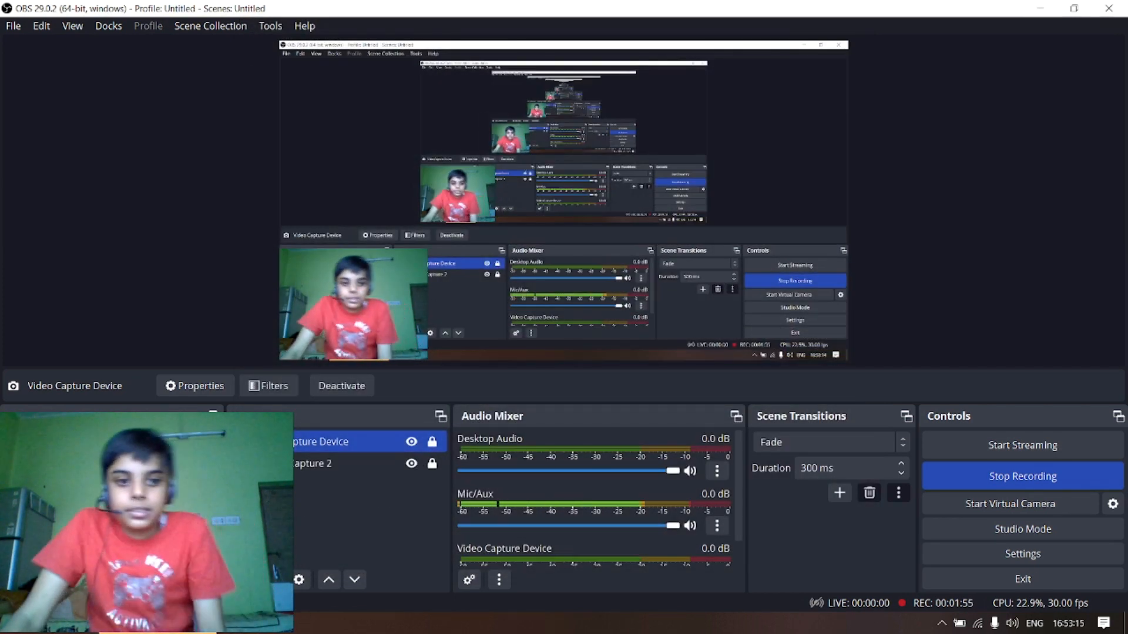
- Add a Color Source in #dc13ff and move it to the canvas's right side, about 1544 px from the left edge
{"action": "left_click", "coordinate": [239, 584]}
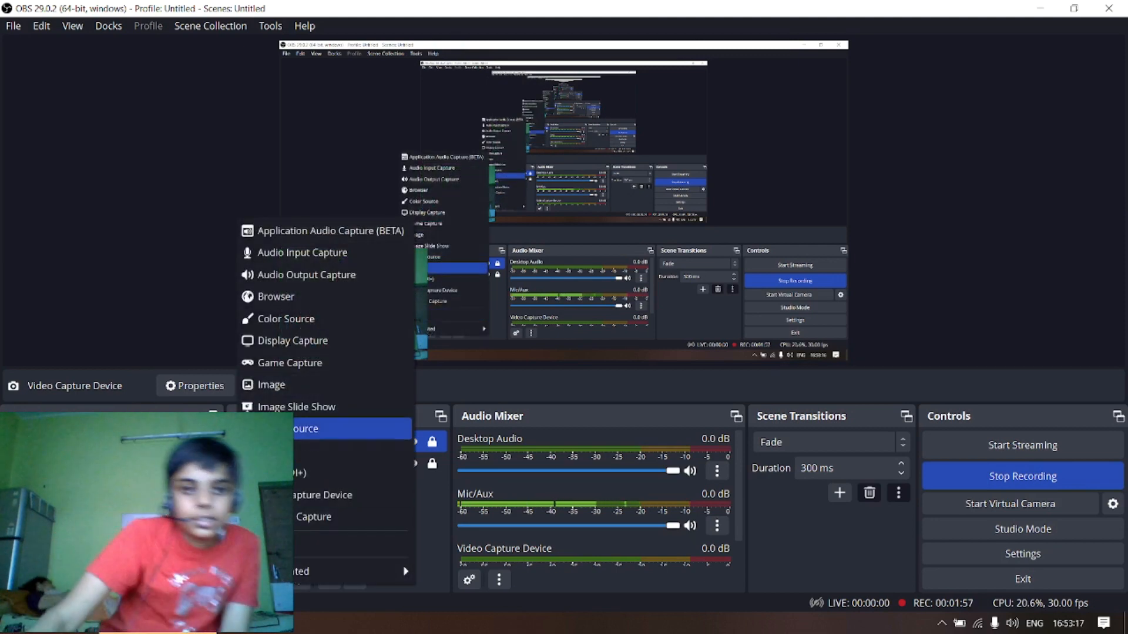
{"action": "left_click", "coordinate": [306, 318]}
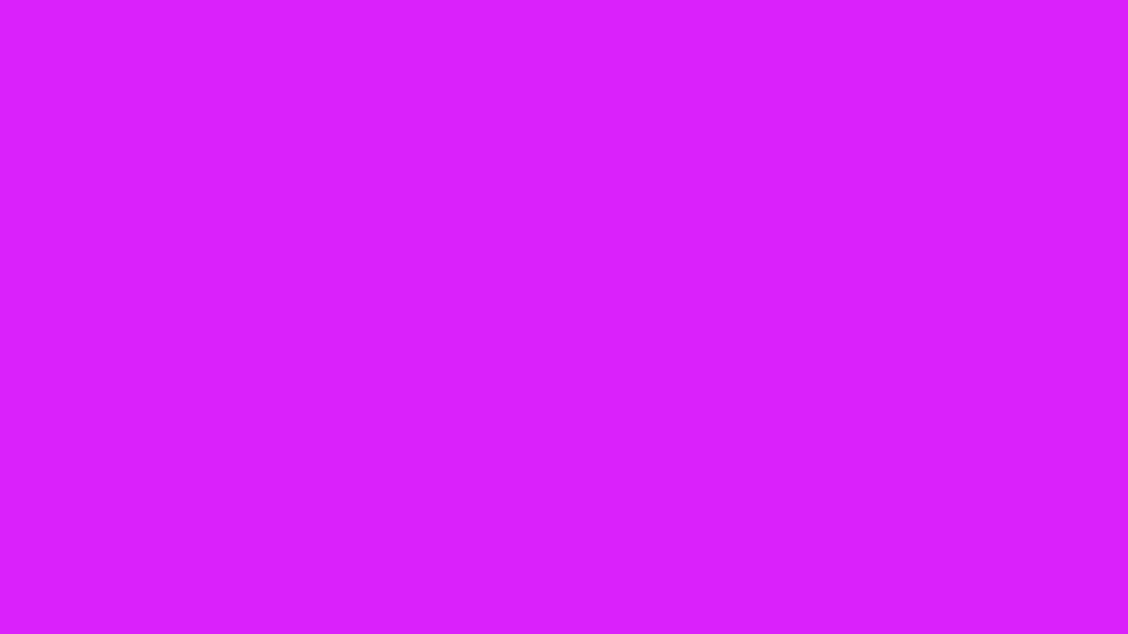
{"action": "left_click_drag", "start_coordinate": [564, 200], "coordinate": [530, 238]}
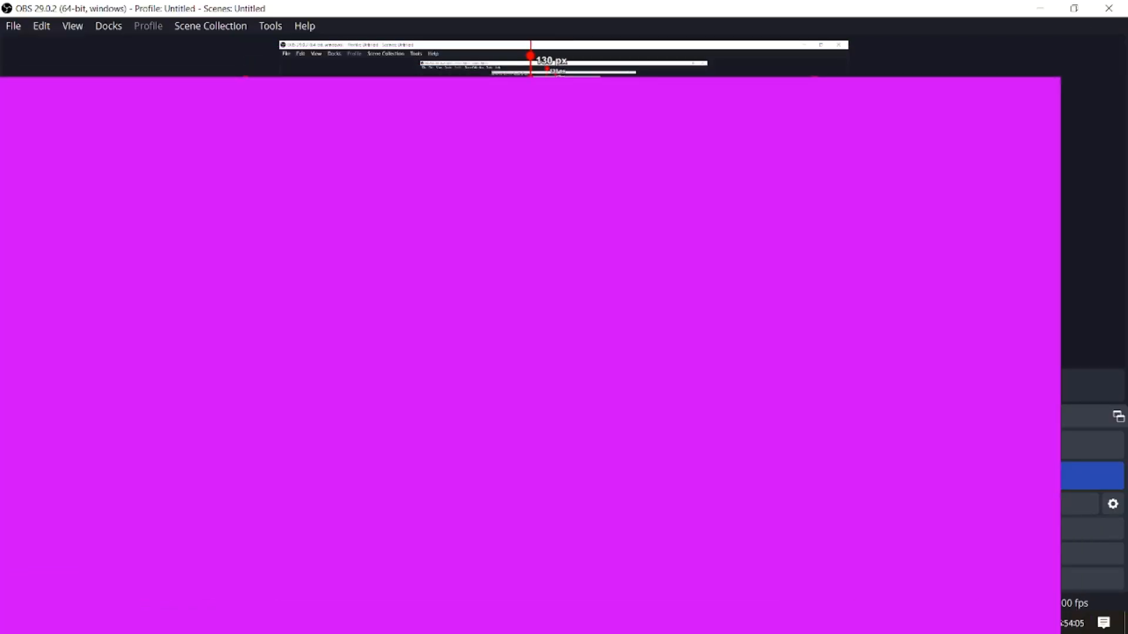
{"action": "left_click_drag", "start_coordinate": [815, 78], "coordinate": [777, 101]}
{"action": "left_click_drag", "start_coordinate": [658, 176], "coordinate": [1044, 136]}
{"action": "left_click_drag", "start_coordinate": [636, 210], "coordinate": [850, 210]}
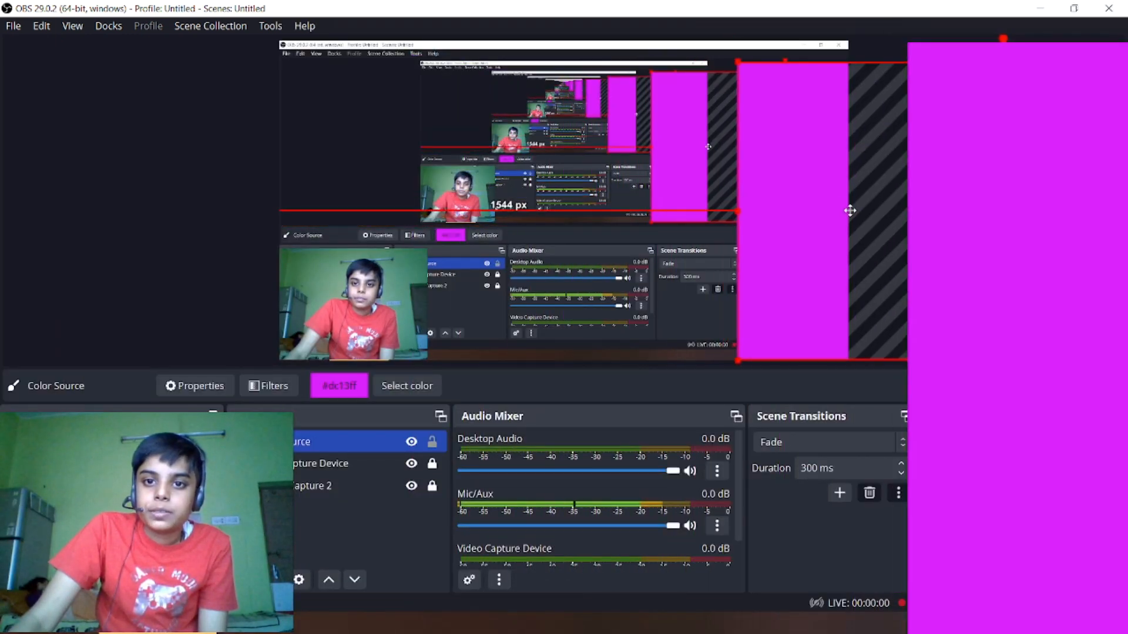
- Widen the magenta color strip to start about 1451 px from the canvas's left edge and align it with the canvas's full height
{"action": "left_click_drag", "start_coordinate": [737, 209], "coordinate": [720, 209]}
{"action": "left_click", "coordinate": [517, 205]}
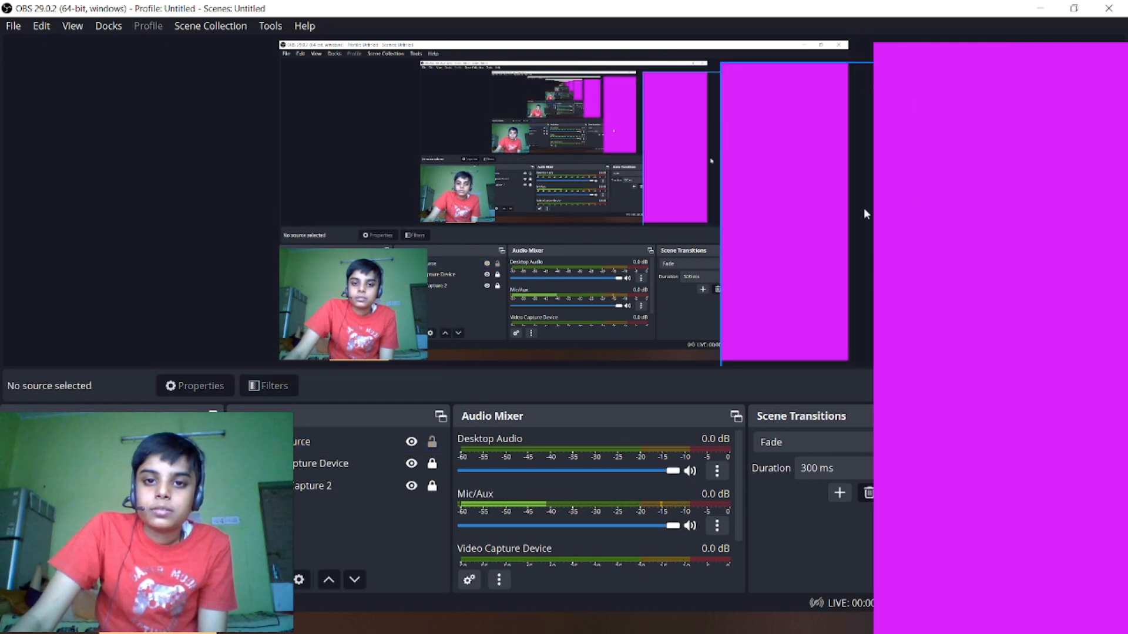
{"action": "left_click_drag", "start_coordinate": [795, 114], "coordinate": [793, 94]}
{"action": "left_click_drag", "start_coordinate": [1004, 349], "coordinate": [1004, 360]}
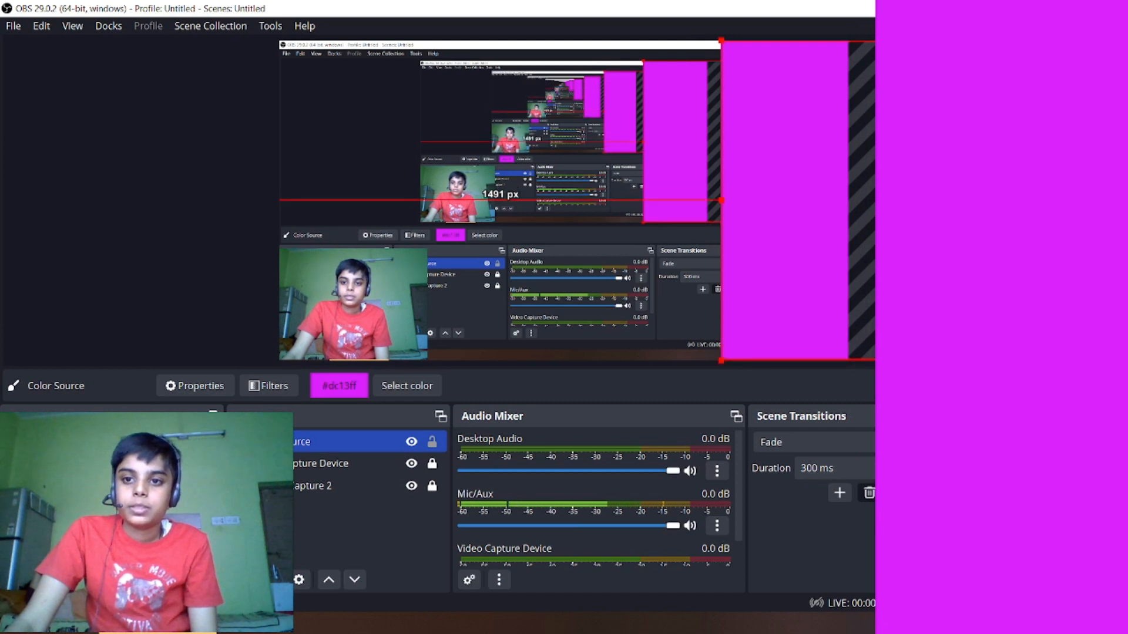
{"action": "left_click_drag", "start_coordinate": [722, 200], "coordinate": [710, 203]}
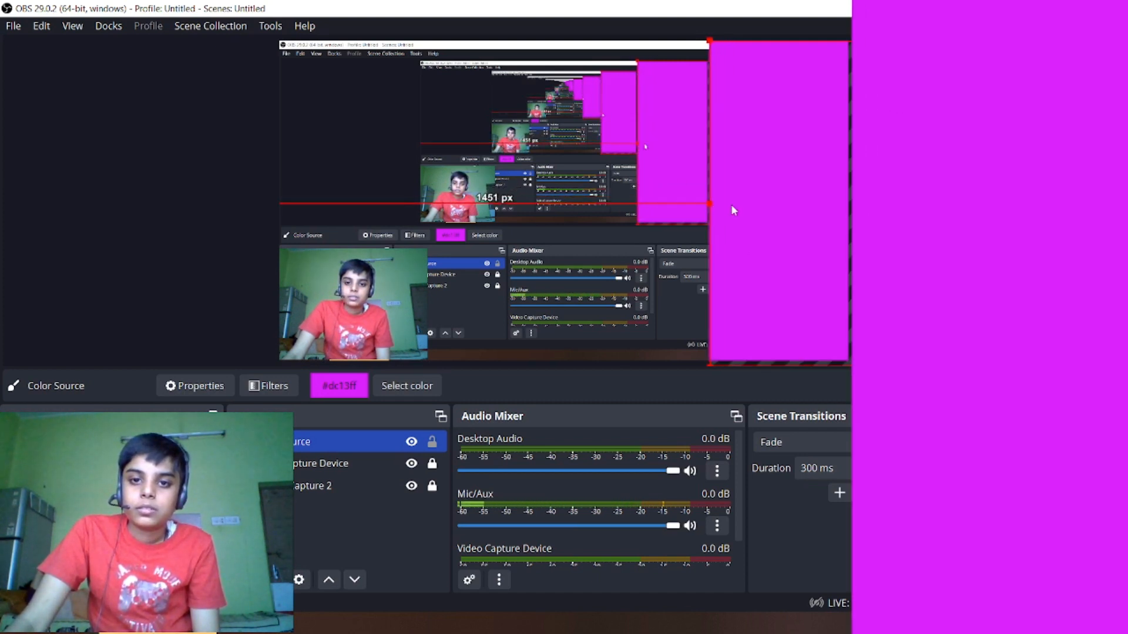
{"action": "left_click", "coordinate": [558, 231]}
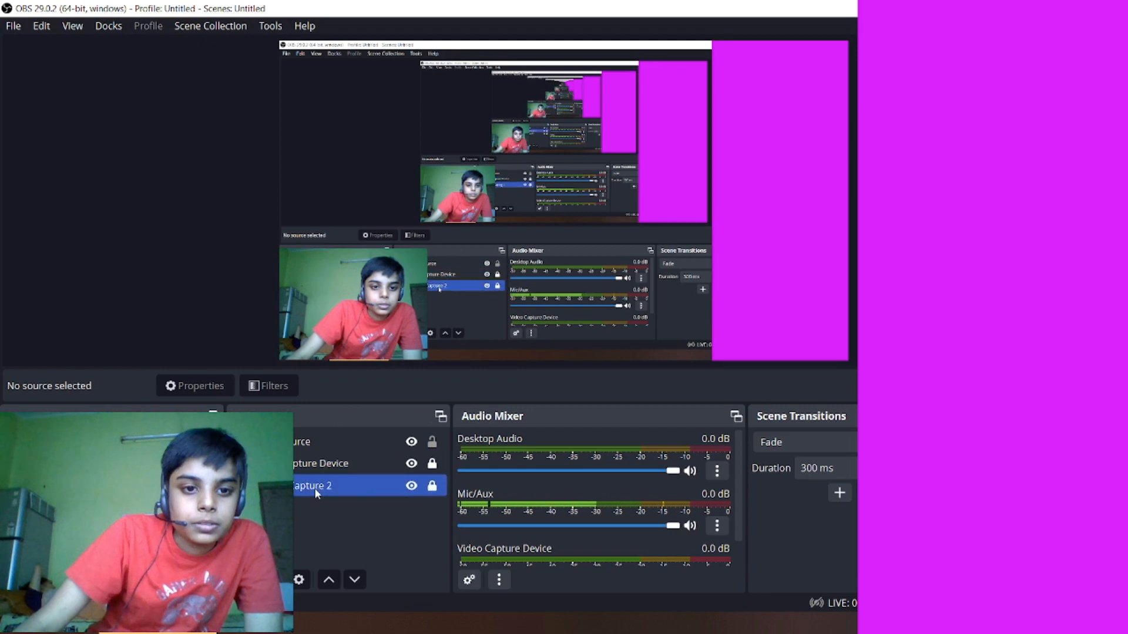
- Unlock the webcam source and move its picture to overlap the magenta strip, about 1258 px from the canvas's left edge
{"action": "left_click", "coordinate": [378, 466]}
{"action": "left_click", "coordinate": [431, 468]}
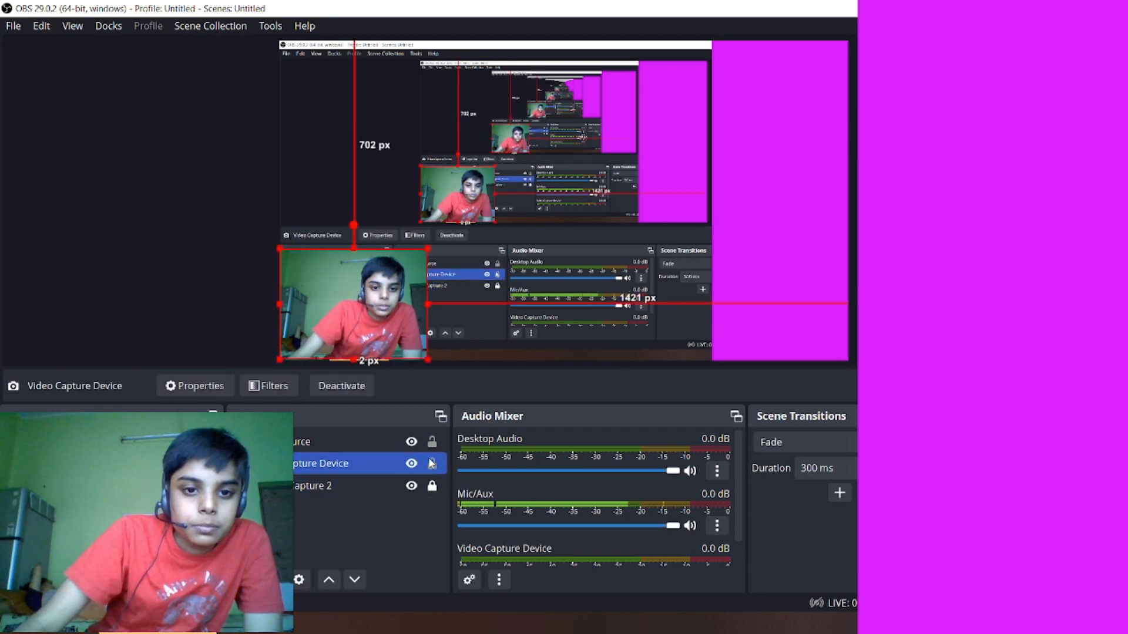
{"action": "left_click_drag", "start_coordinate": [381, 312], "coordinate": [581, 312]}
{"action": "right_click", "coordinate": [581, 312]}
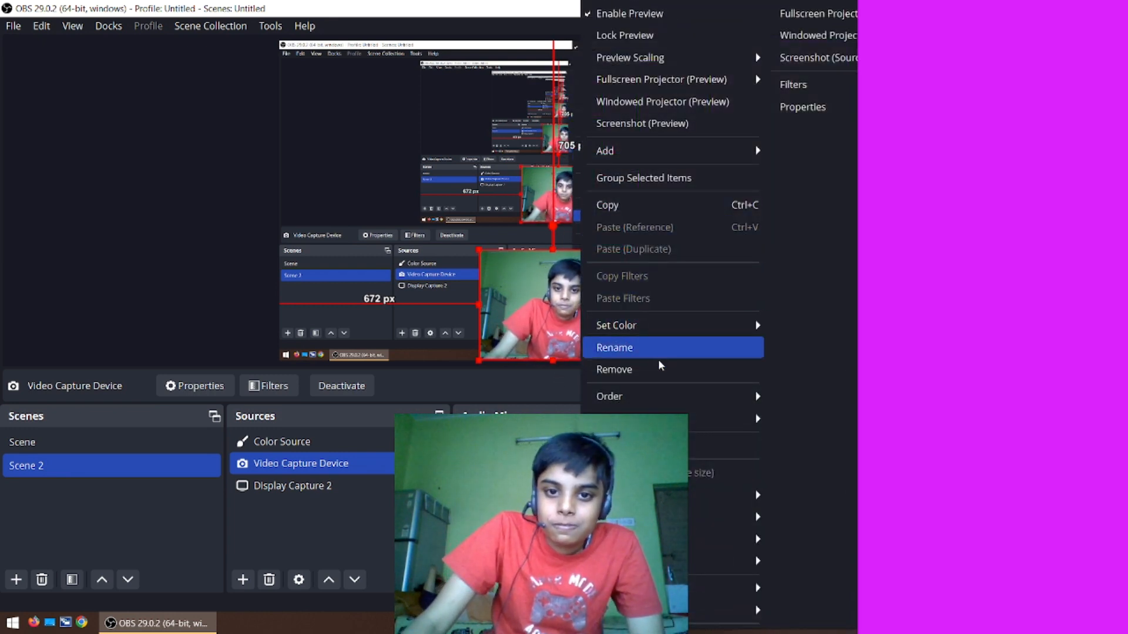
{"action": "left_click", "coordinate": [521, 312]}
{"action": "left_click_drag", "start_coordinate": [522, 313], "coordinate": [695, 302]}
- Move the webcam picture off the magenta strip into the canvas's bottom-left corner, its top edge about 705 px below the canvas's top
{"action": "right_click", "coordinate": [698, 307]}
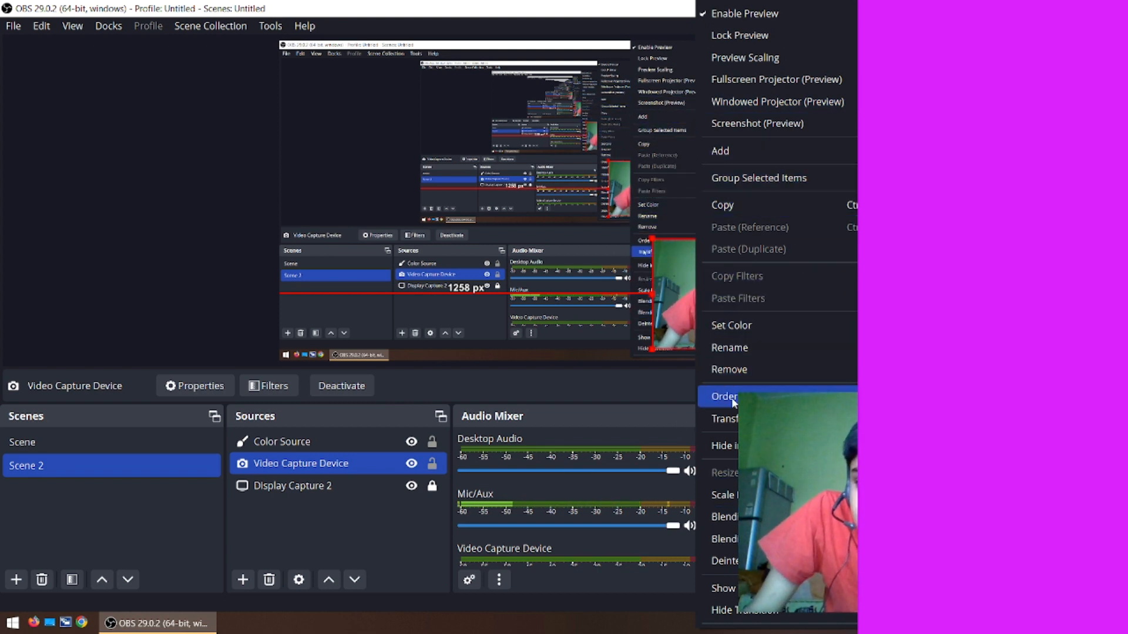
{"action": "left_click", "coordinate": [678, 290]}
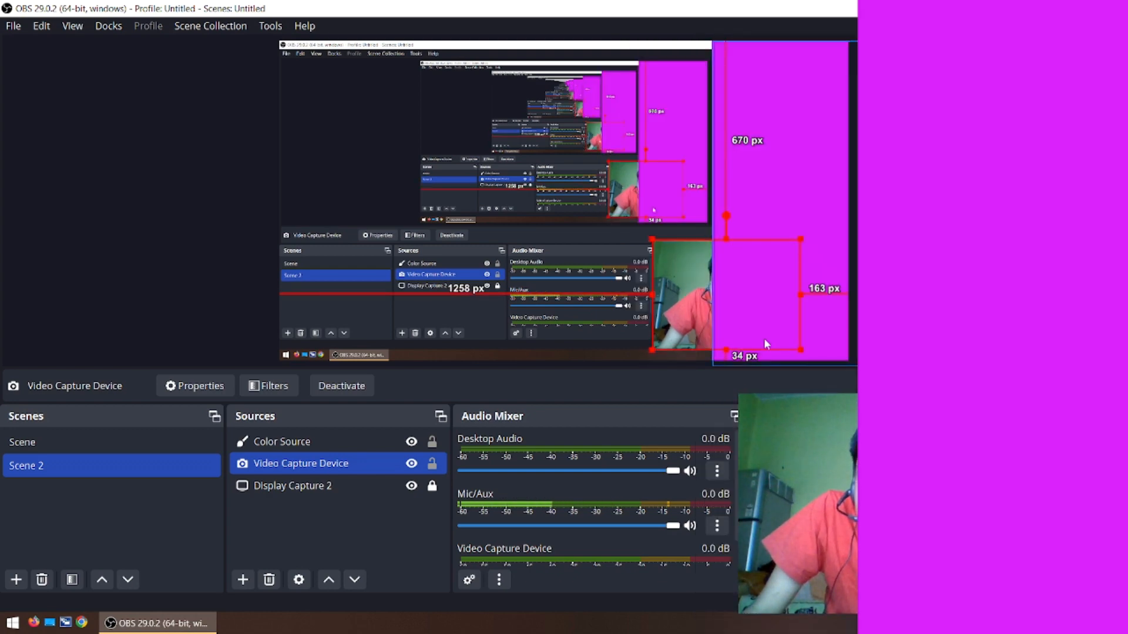
{"action": "right_click", "coordinate": [717, 309]}
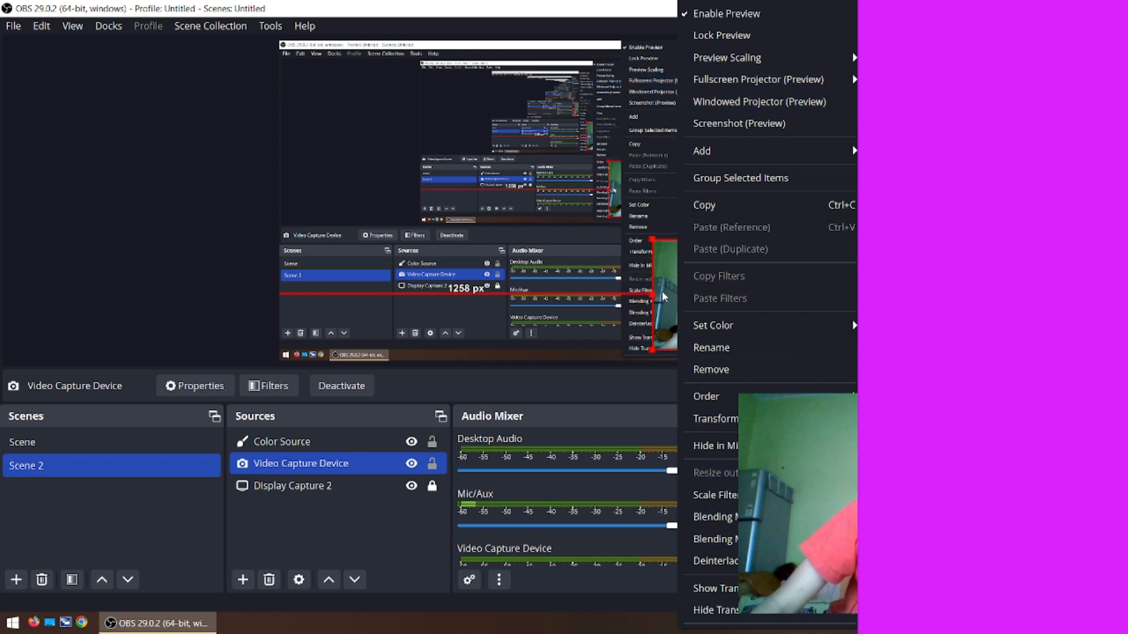
{"action": "left_click_drag", "start_coordinate": [662, 291], "coordinate": [290, 303]}
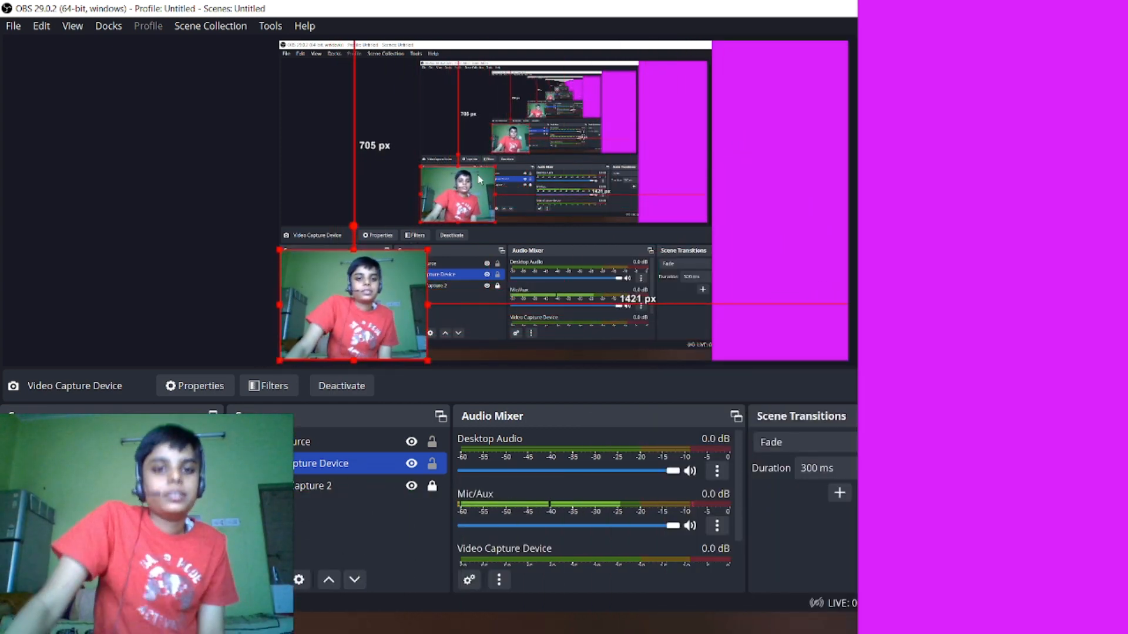
{"action": "left_click", "coordinate": [502, 130]}
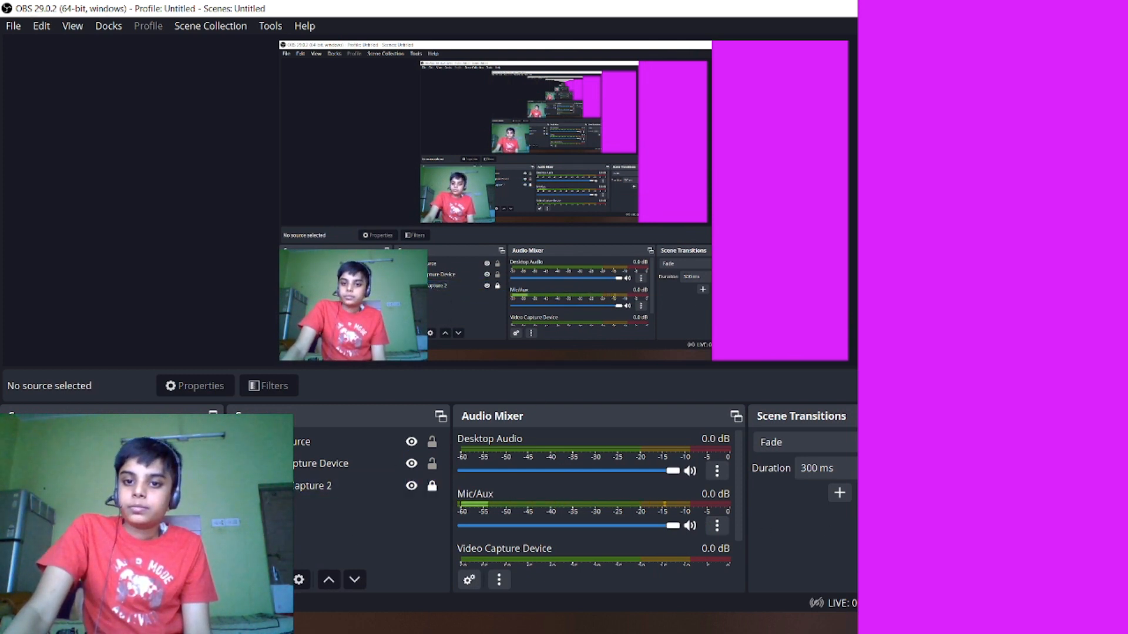
{"action": "mouse_move", "coordinate": [385, 307]}
{"action": "left_mouse_down"}
{"action": "mouse_move", "coordinate": [683, 224]}
{"action": "mouse_move", "coordinate": [390, 329]}
{"action": "mouse_move", "coordinate": [404, 290]}
{"action": "mouse_move", "coordinate": [375, 306]}
{"action": "left_mouse_up"}
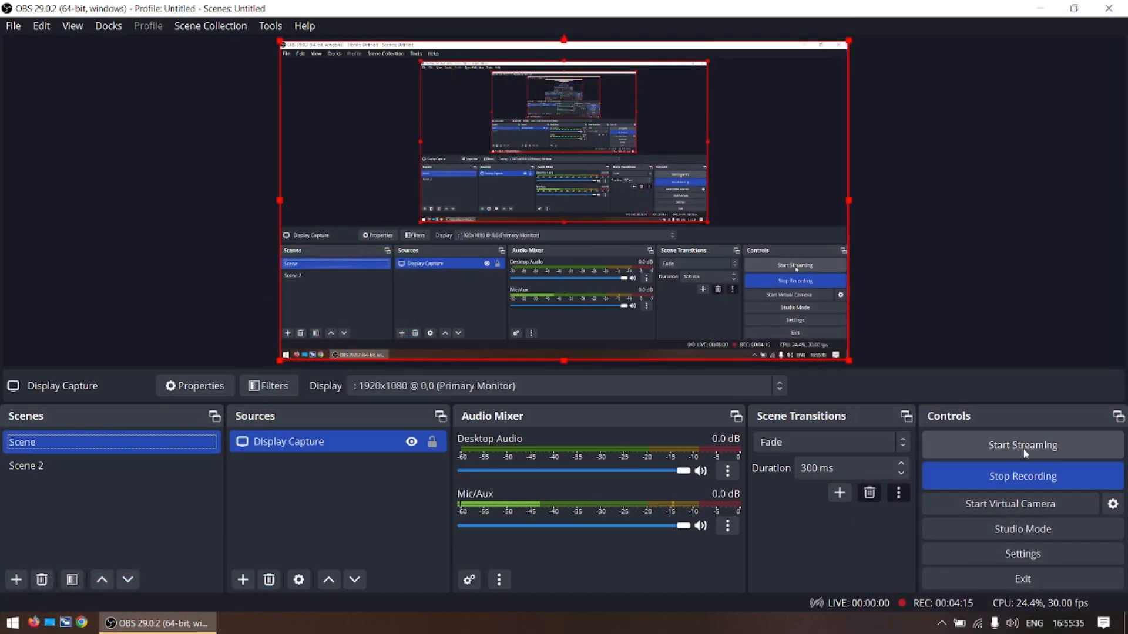
- Shrink the webcam picture in Scene 2 and place it in the canvas's bottom-left corner, its top edge about 763 px below the canvas's top
{"action": "left_click", "coordinate": [108, 461]}
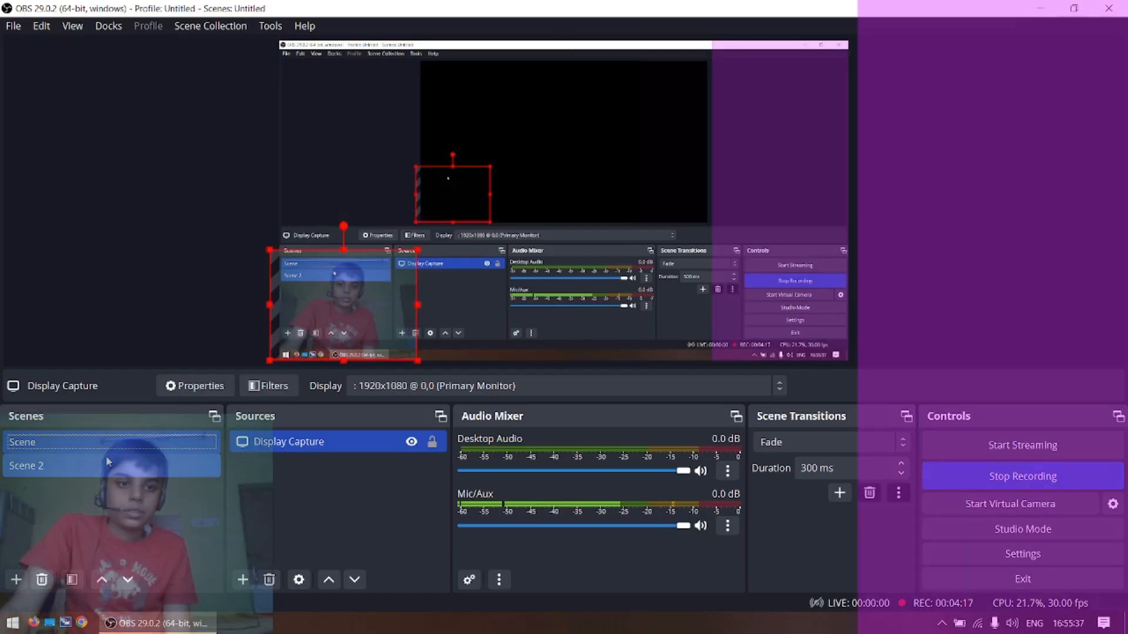
{"action": "left_click_drag", "start_coordinate": [382, 287], "coordinate": [642, 140]}
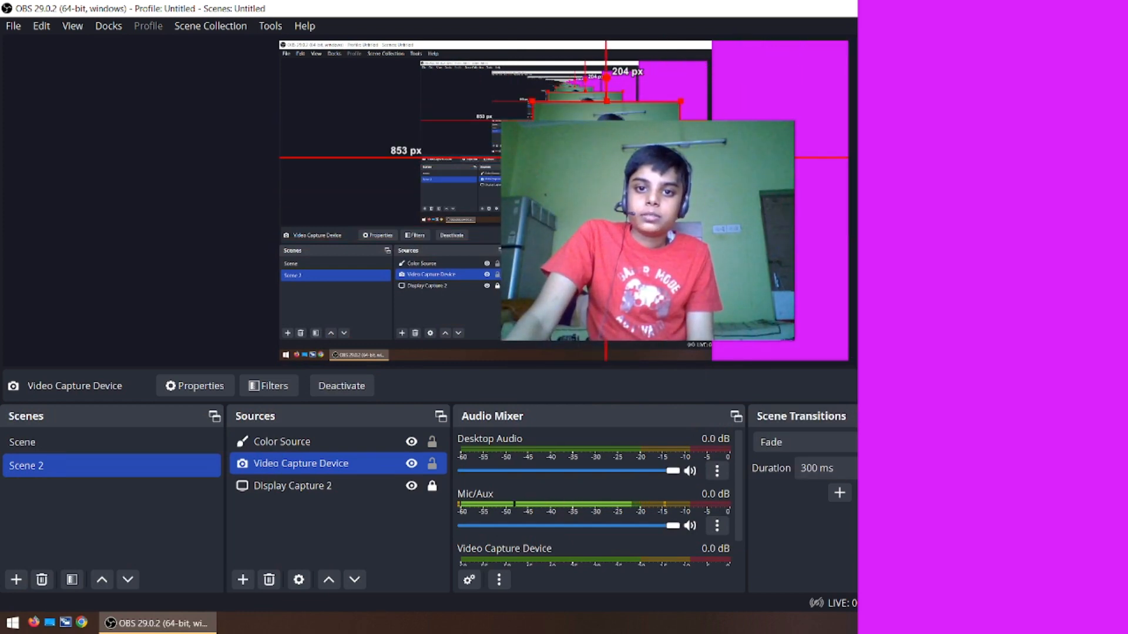
{"action": "left_click_drag", "start_coordinate": [680, 212], "coordinate": [658, 195]}
{"action": "left_click_drag", "start_coordinate": [567, 140], "coordinate": [690, 114]}
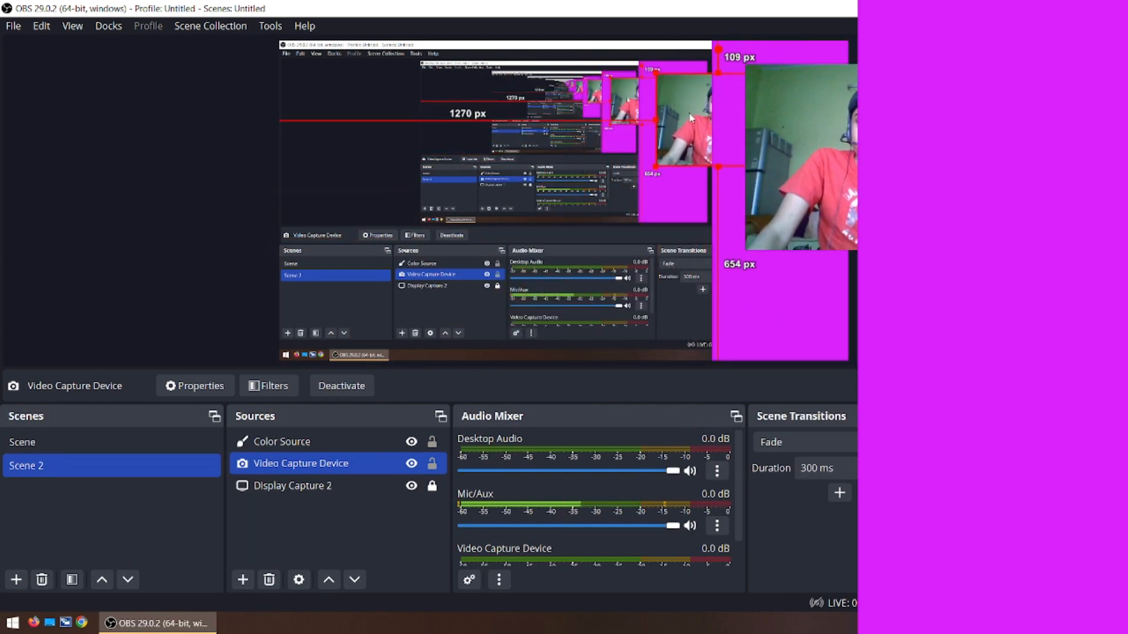
{"action": "right_click", "coordinate": [690, 114]}
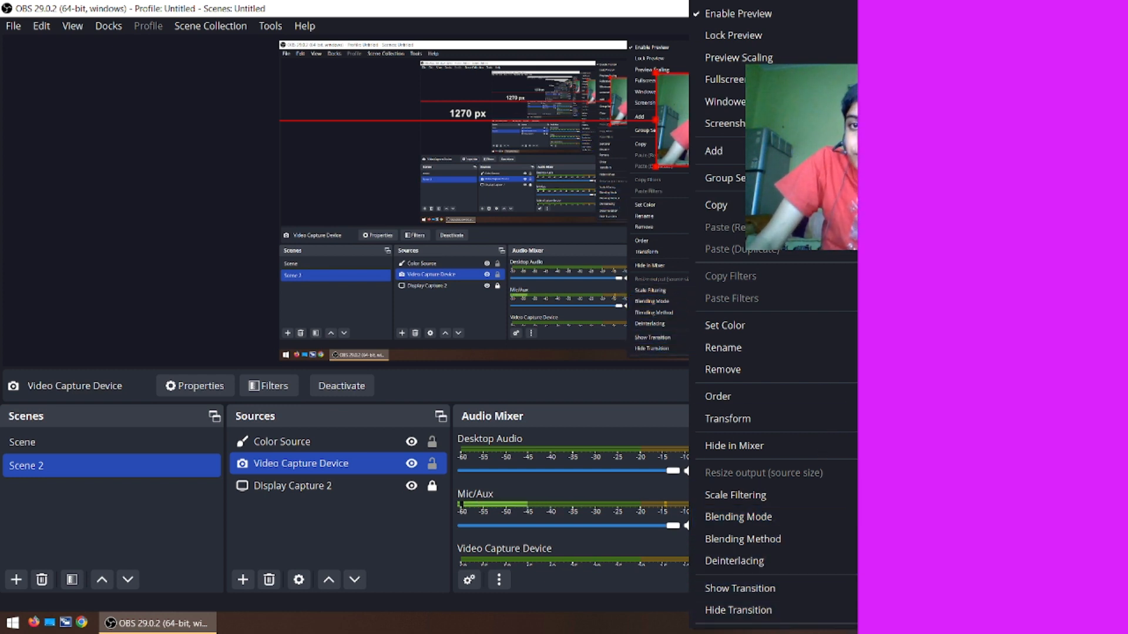
{"action": "left_click", "coordinate": [653, 265]}
{"action": "left_click_drag", "start_coordinate": [679, 137], "coordinate": [310, 290]}
{"action": "left_click", "coordinate": [448, 107]}
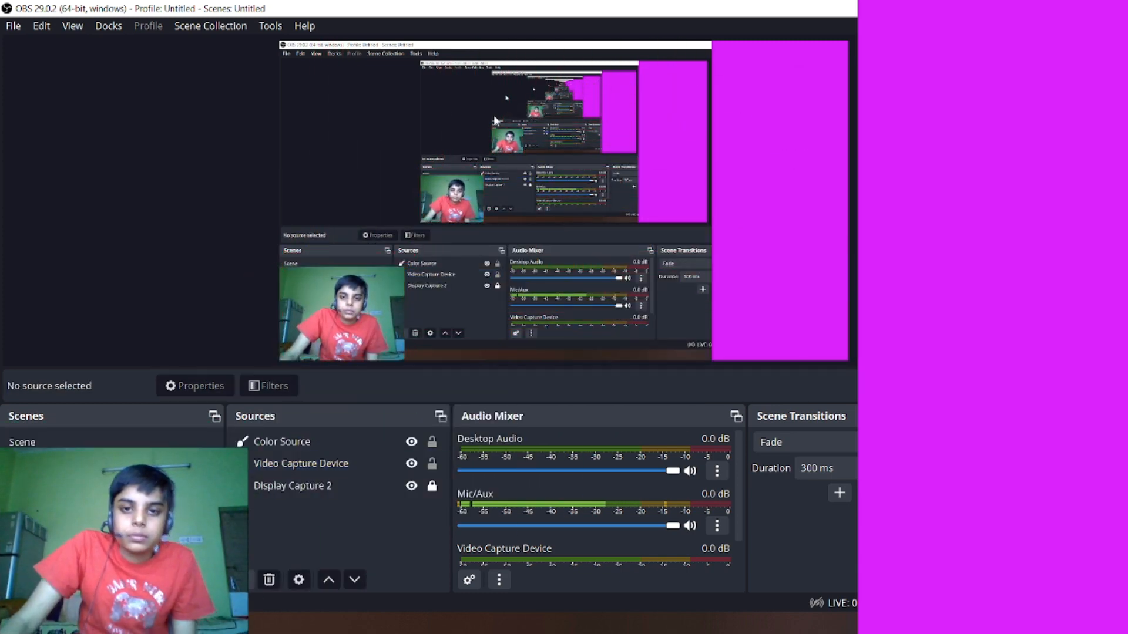
{"action": "right_click", "coordinate": [834, 162]}
{"action": "right_click", "coordinate": [736, 179]}
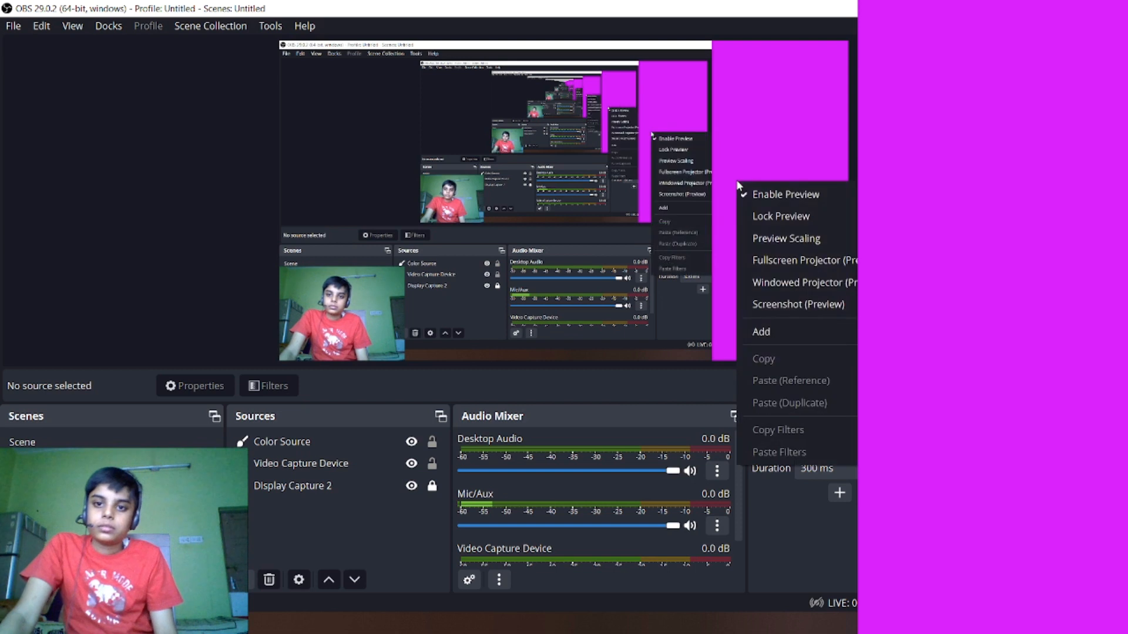
{"action": "left_click", "coordinate": [735, 90]}
{"action": "right_click", "coordinate": [735, 90]}
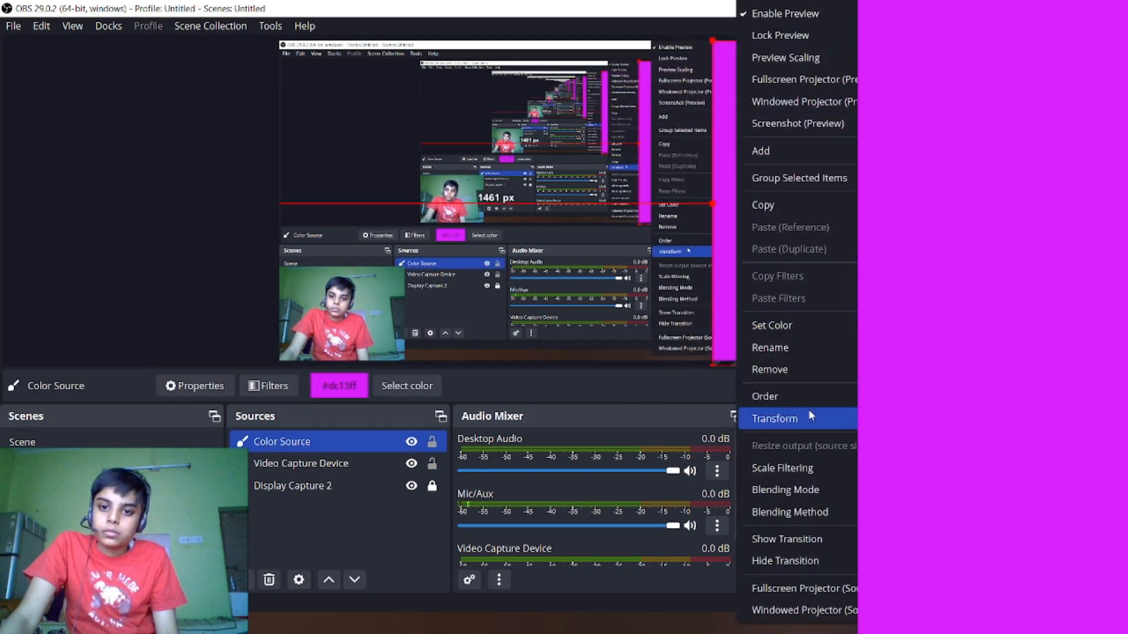
{"action": "left_click", "coordinate": [533, 152]}
{"action": "left_click", "coordinate": [533, 153]}
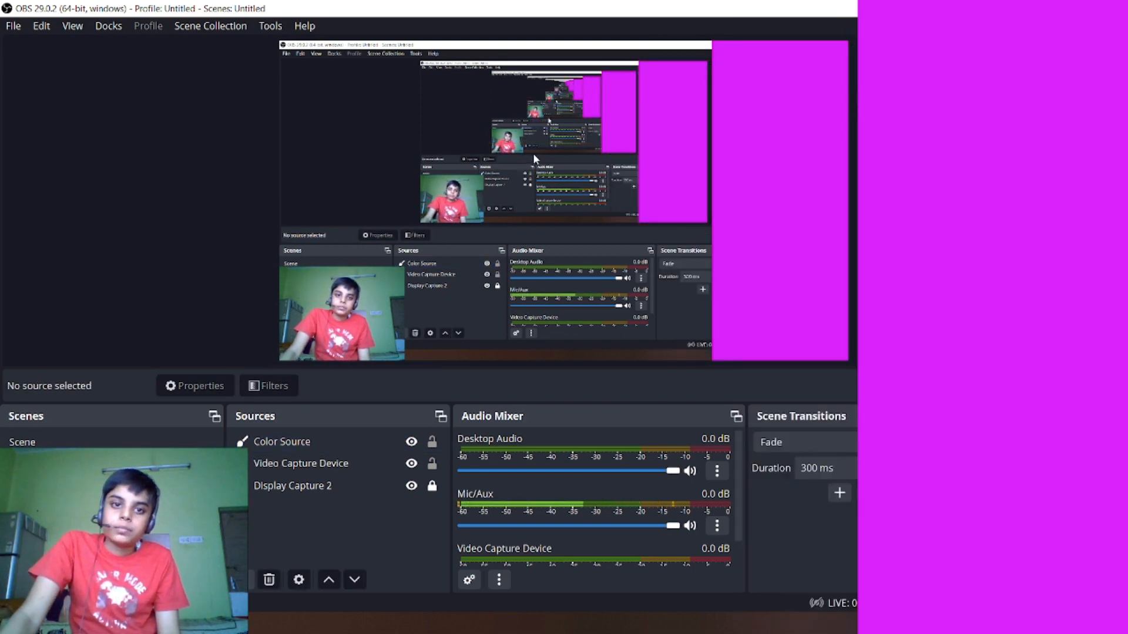
- Reorder Video Capture Device above Color Source and place the webcam picture at the magenta strip's bottom, about 1478 px from the canvas's left edge
{"action": "left_click", "coordinate": [301, 487]}
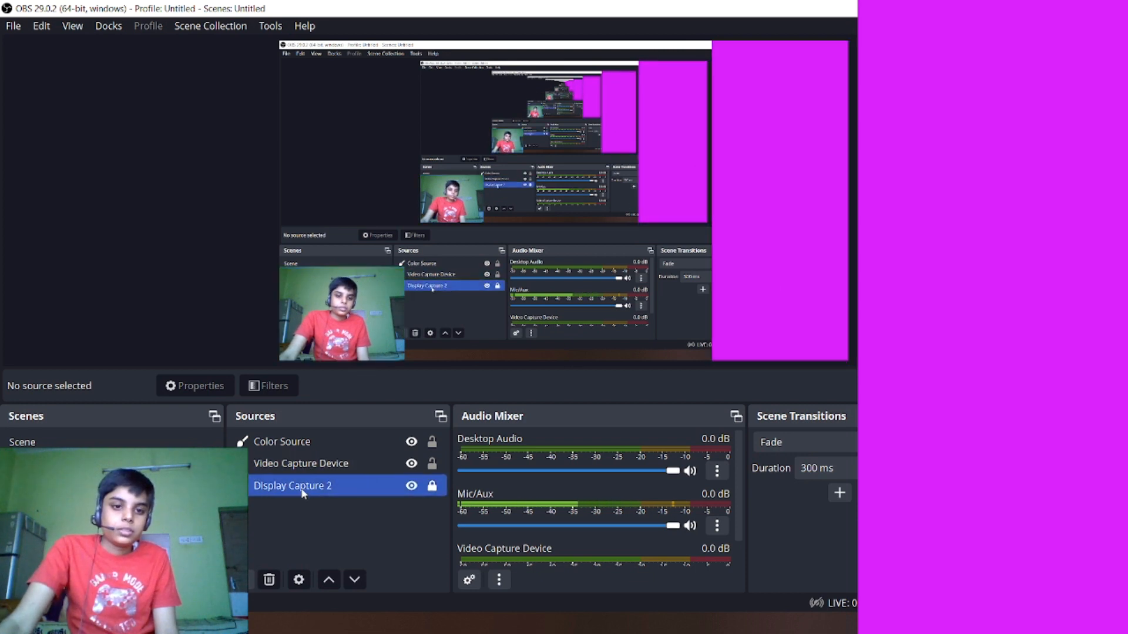
{"action": "left_click", "coordinate": [327, 463]}
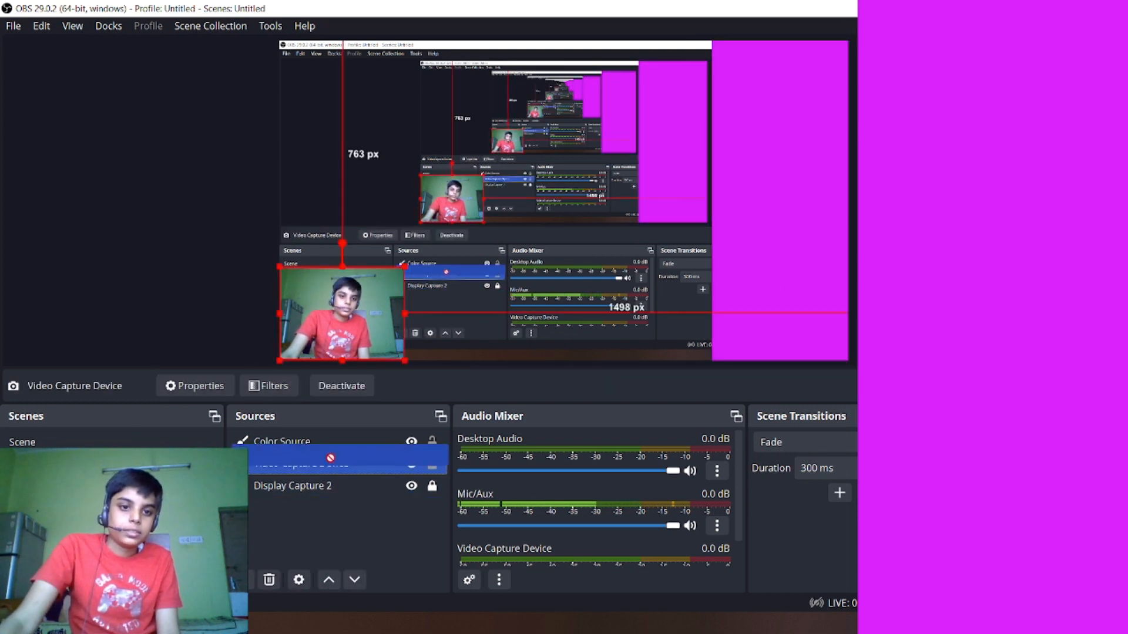
{"action": "left_click_drag", "start_coordinate": [325, 441], "coordinate": [347, 470]}
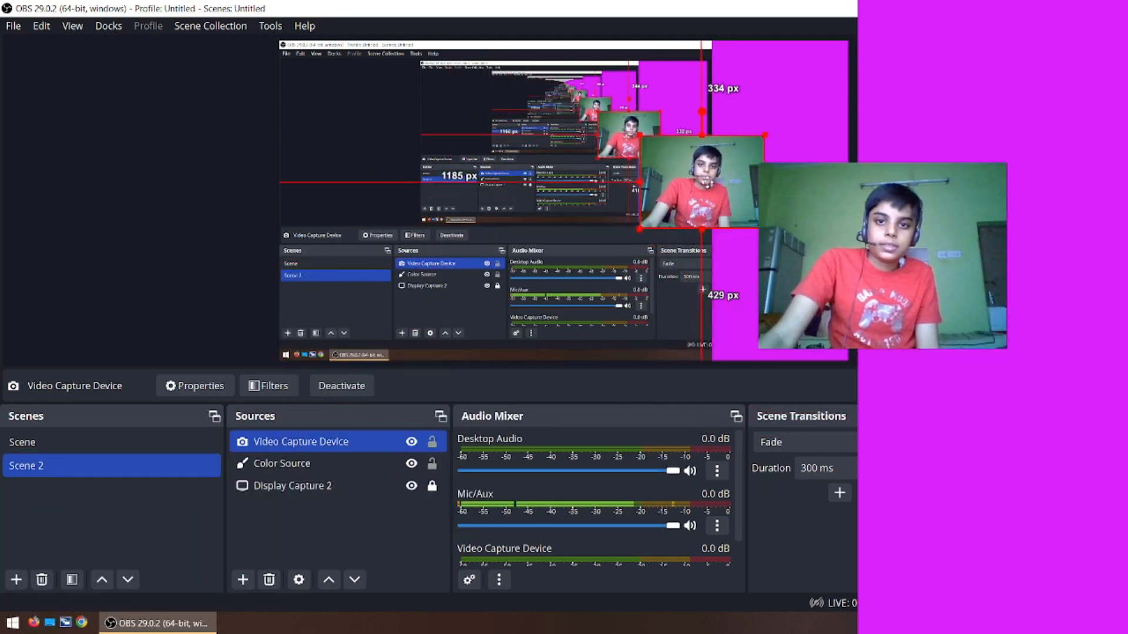
{"action": "left_click_drag", "start_coordinate": [691, 194], "coordinate": [768, 326]}
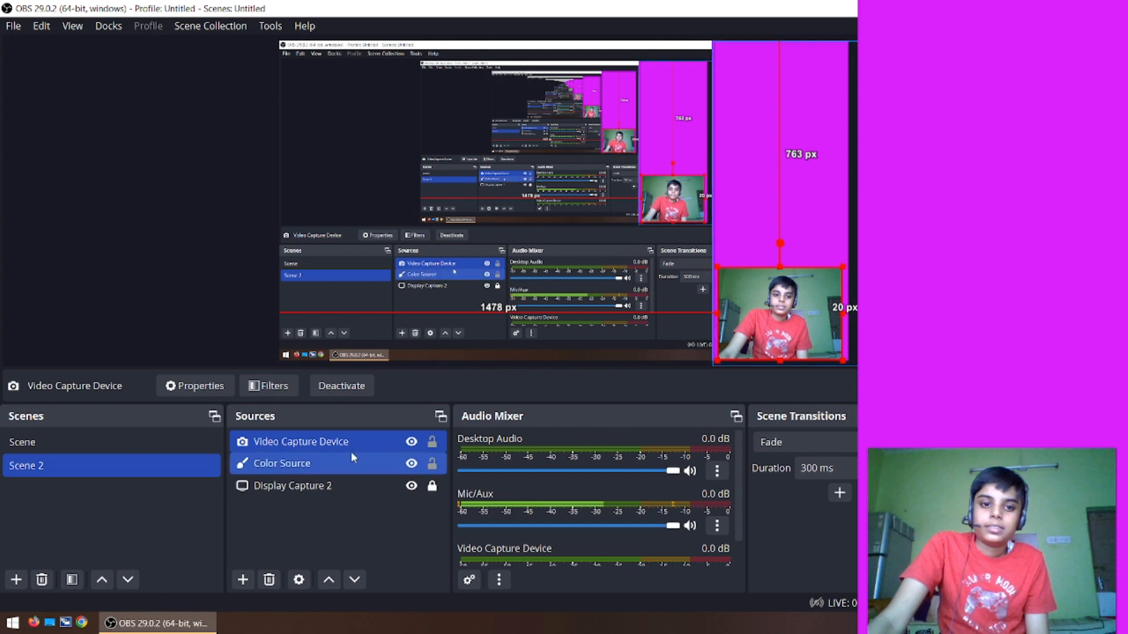
{"action": "left_click", "coordinate": [316, 488], "text": "ctrl"}
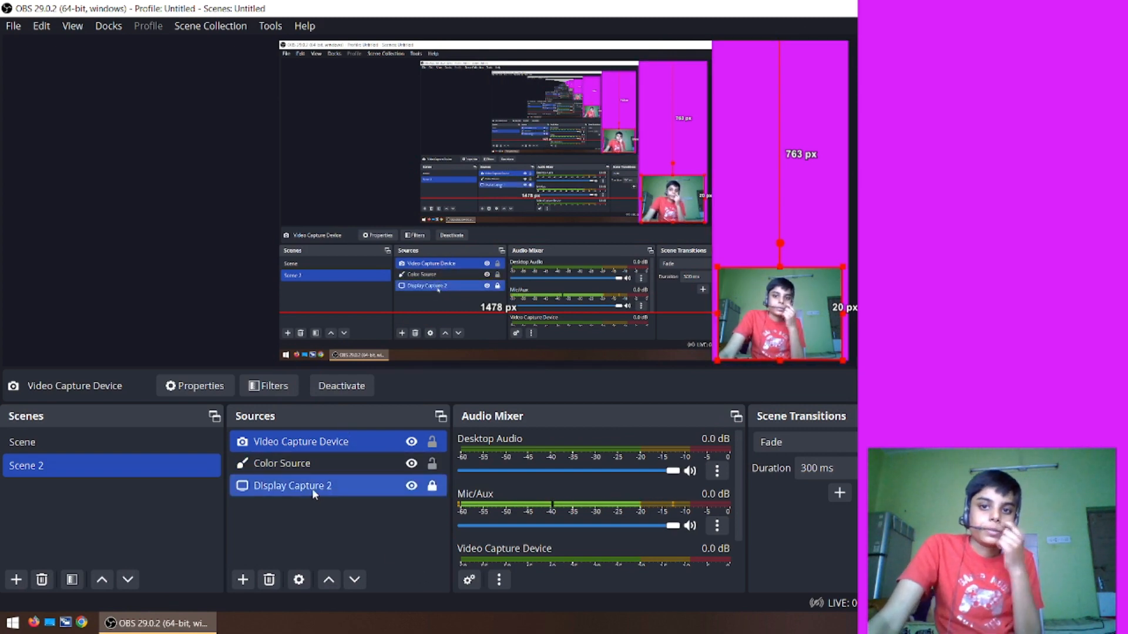
{"action": "left_click_drag", "start_coordinate": [312, 488], "coordinate": [311, 520]}
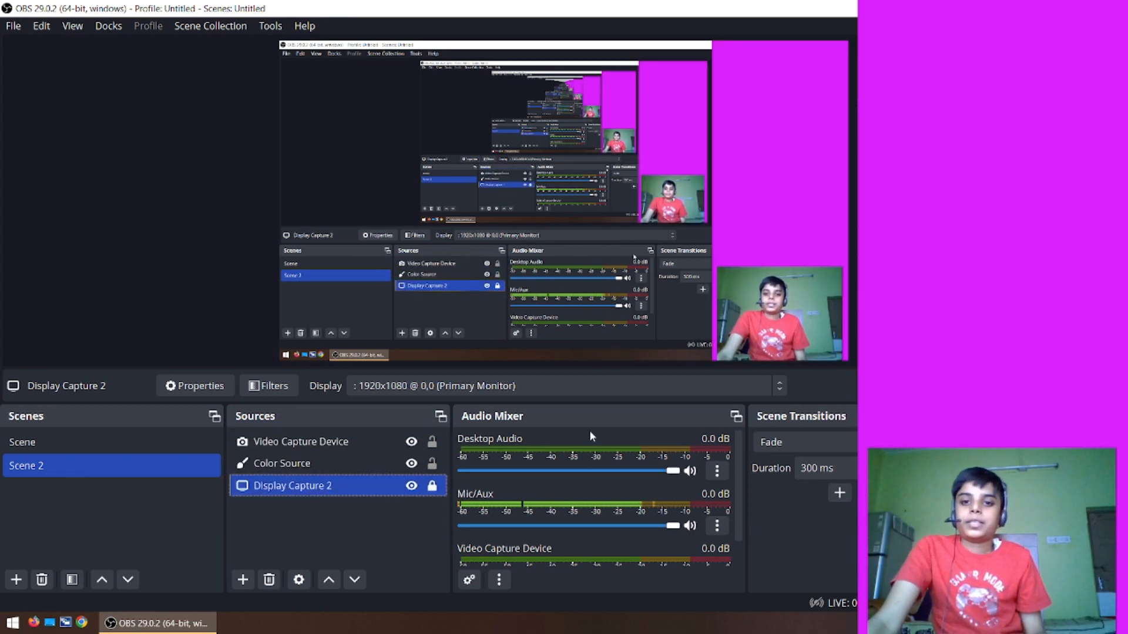
- Add a new Game Capture source to Scene 2 under its default name
{"action": "left_click", "coordinate": [234, 580]}
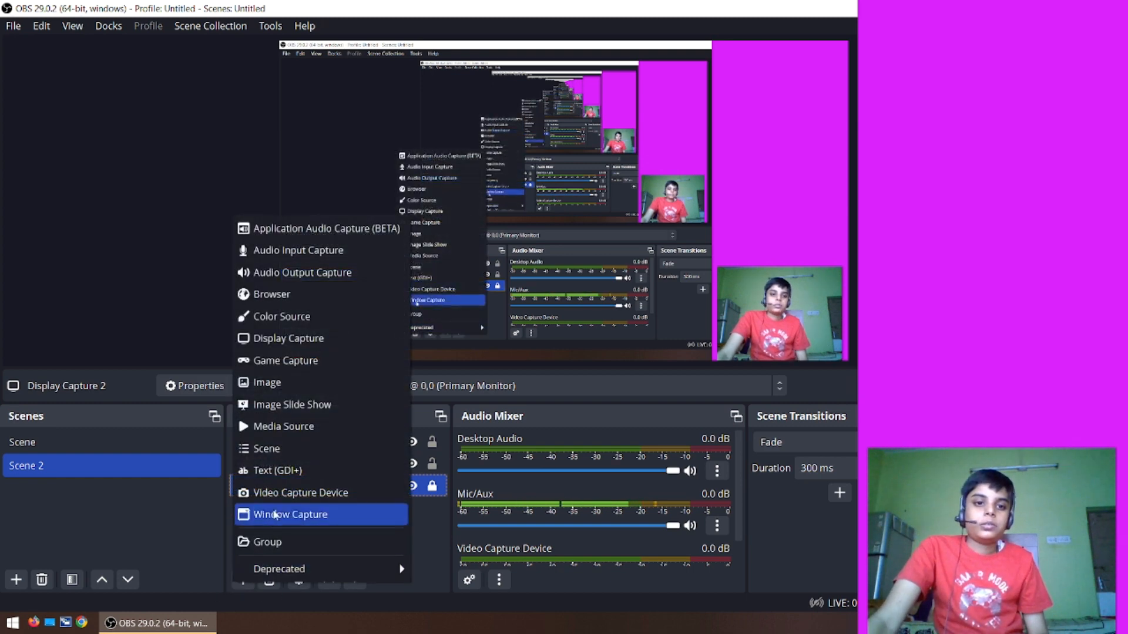
{"action": "left_click", "coordinate": [258, 360]}
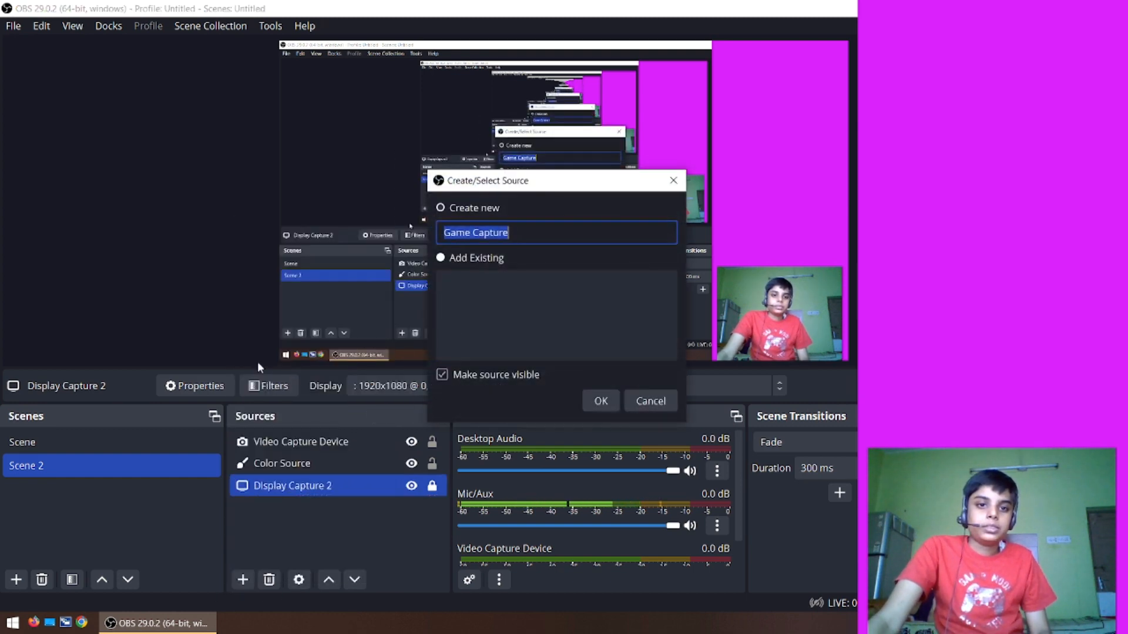
{"action": "left_click", "coordinate": [593, 405]}
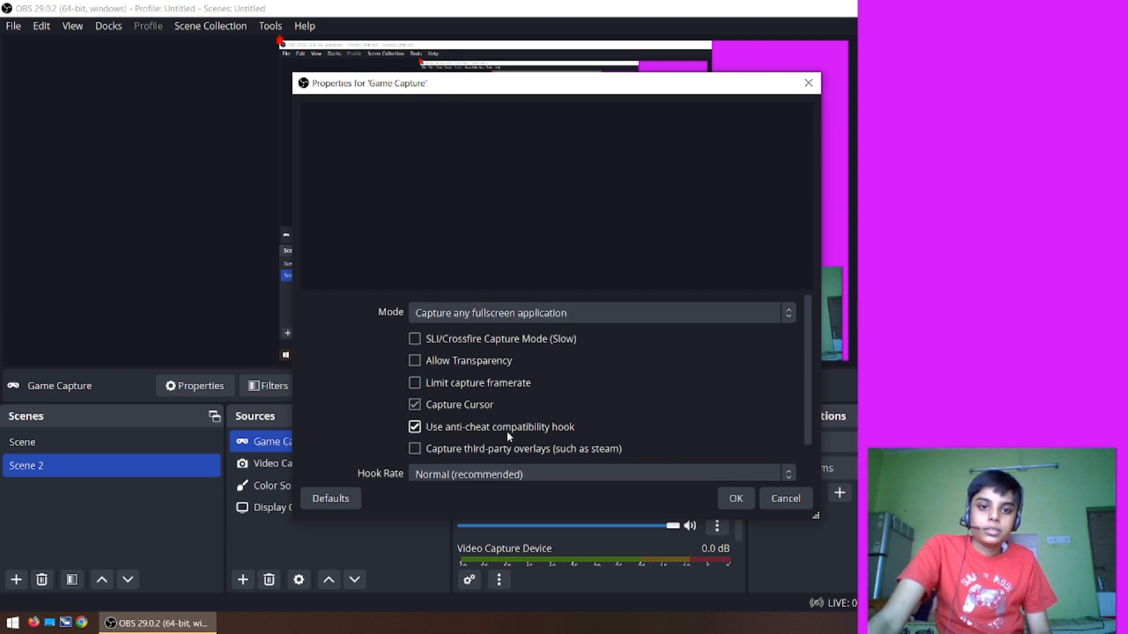
- Look through the Game Capture properties, from the capture mode to the color space, and close them
{"action": "mouse_move", "coordinate": [807, 364]}
{"action": "left_mouse_down"}
{"action": "mouse_move", "coordinate": [805, 416]}
{"action": "mouse_move", "coordinate": [821, 359]}
{"action": "left_mouse_up"}
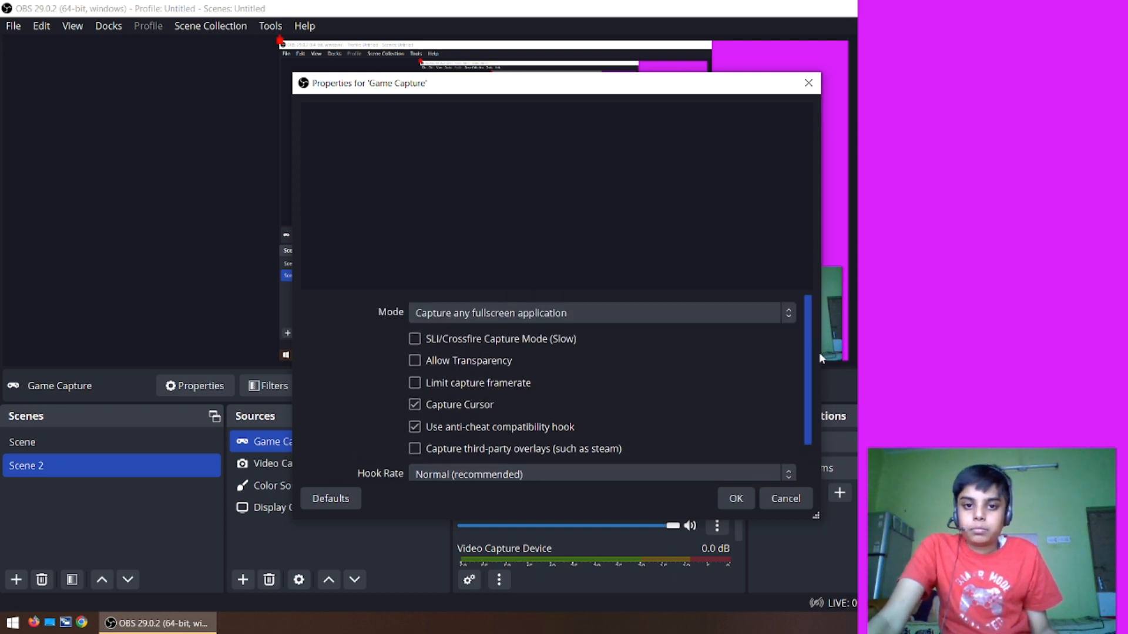
{"action": "left_click_drag", "start_coordinate": [819, 351], "coordinate": [819, 353]}
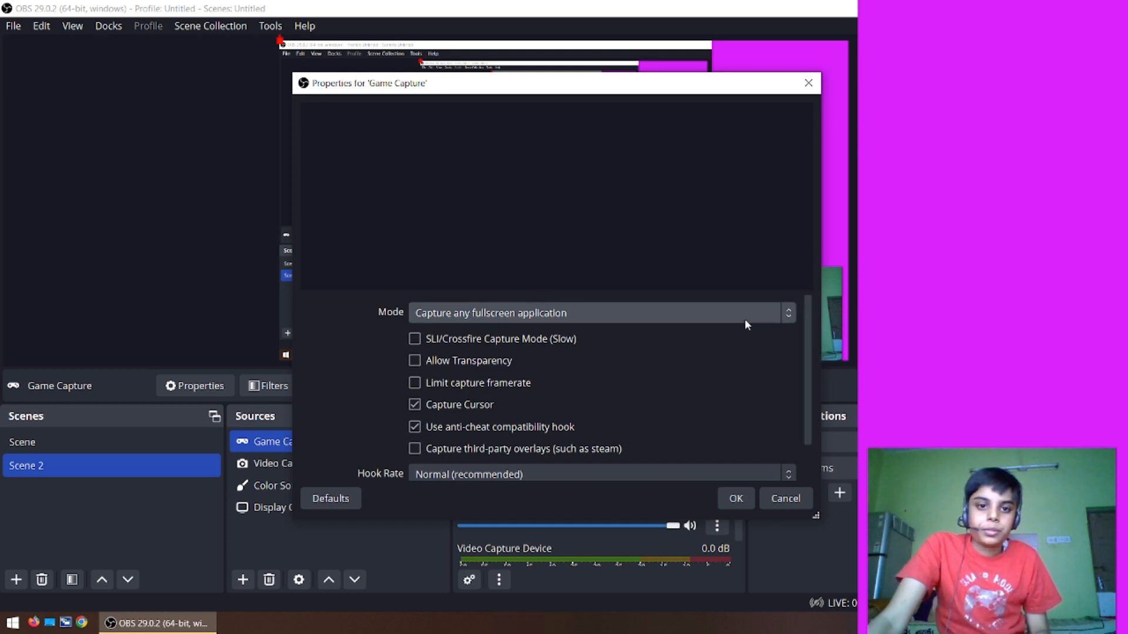
{"action": "left_click_drag", "start_coordinate": [813, 338], "coordinate": [809, 375]}
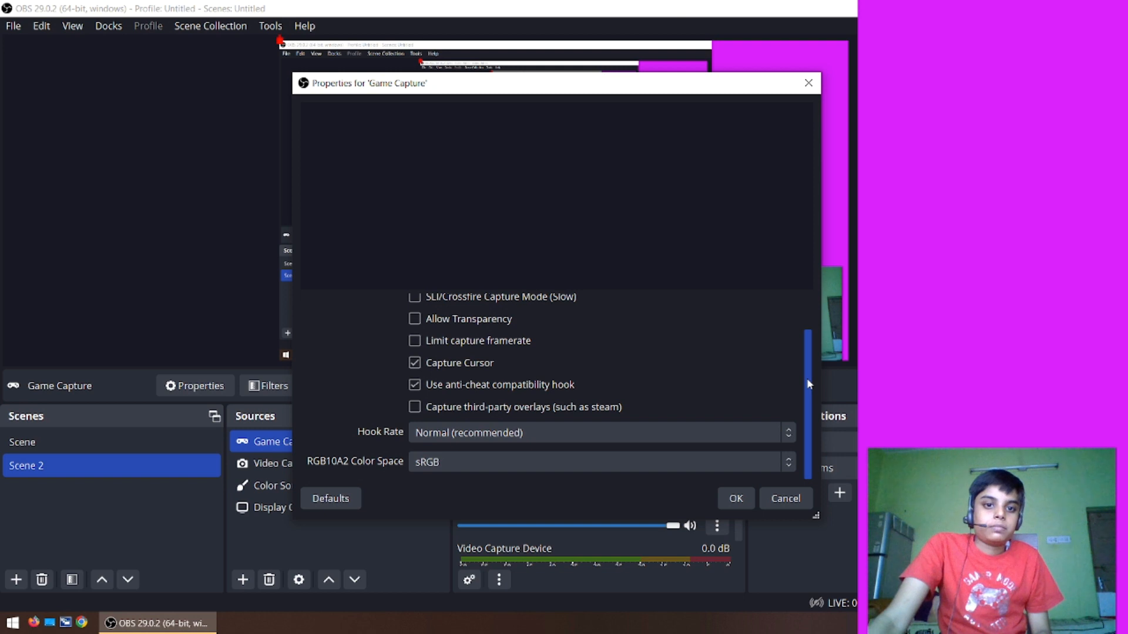
{"action": "left_click_drag", "start_coordinate": [807, 375], "coordinate": [806, 359]}
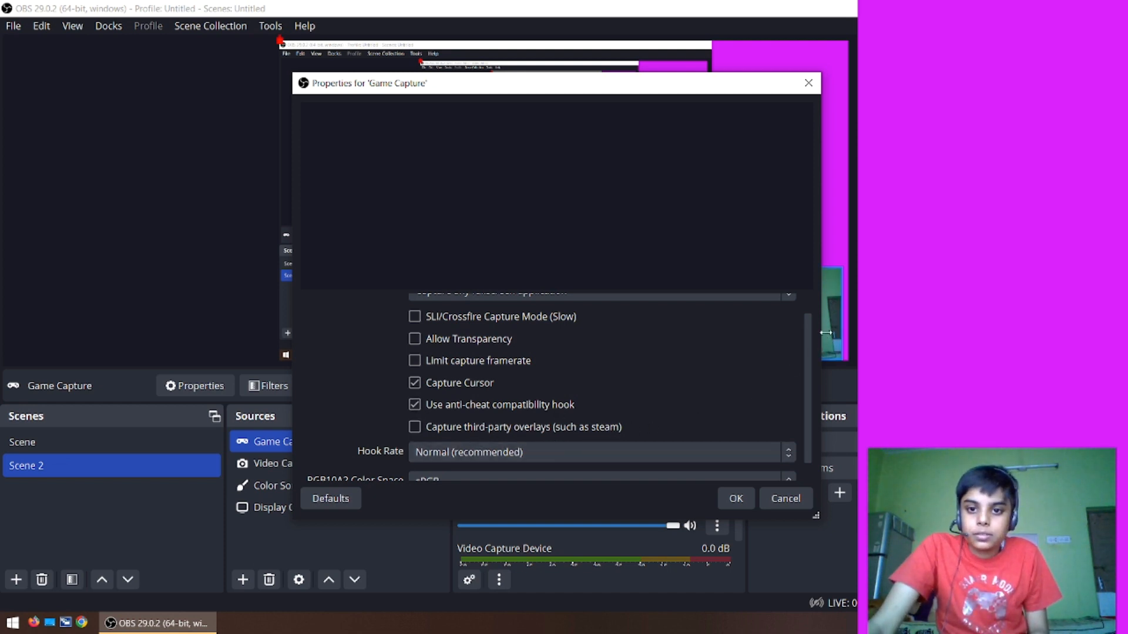
{"action": "left_click_drag", "start_coordinate": [809, 344], "coordinate": [805, 163]}
{"action": "left_click", "coordinate": [819, 77]}
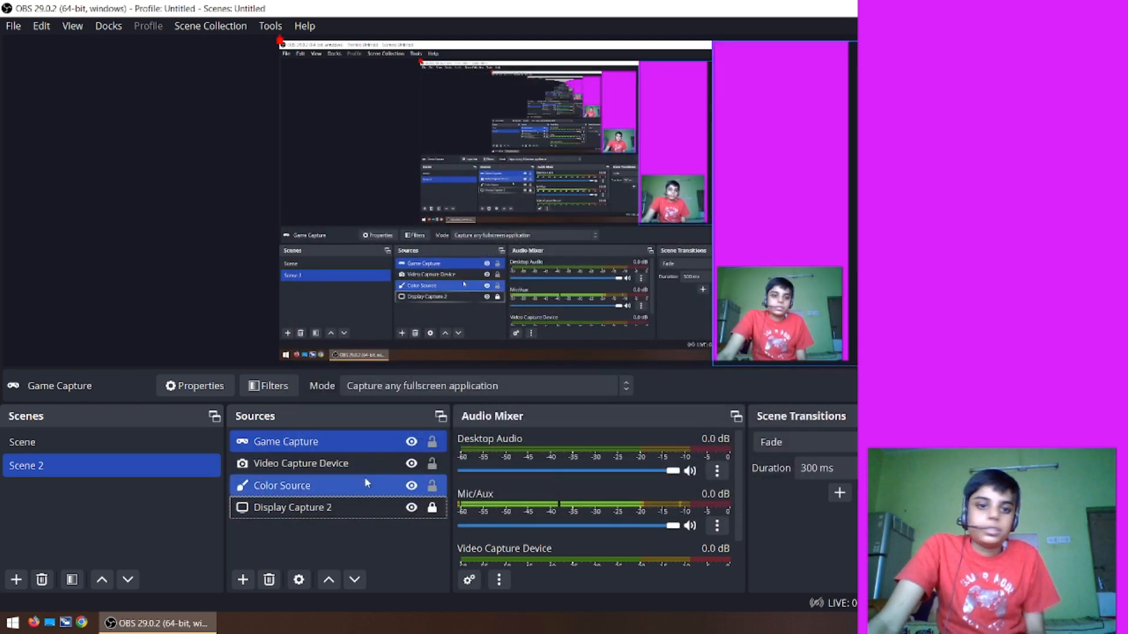
- Remove the Game Capture source from Scene 2
{"action": "right_click", "coordinate": [370, 439]}
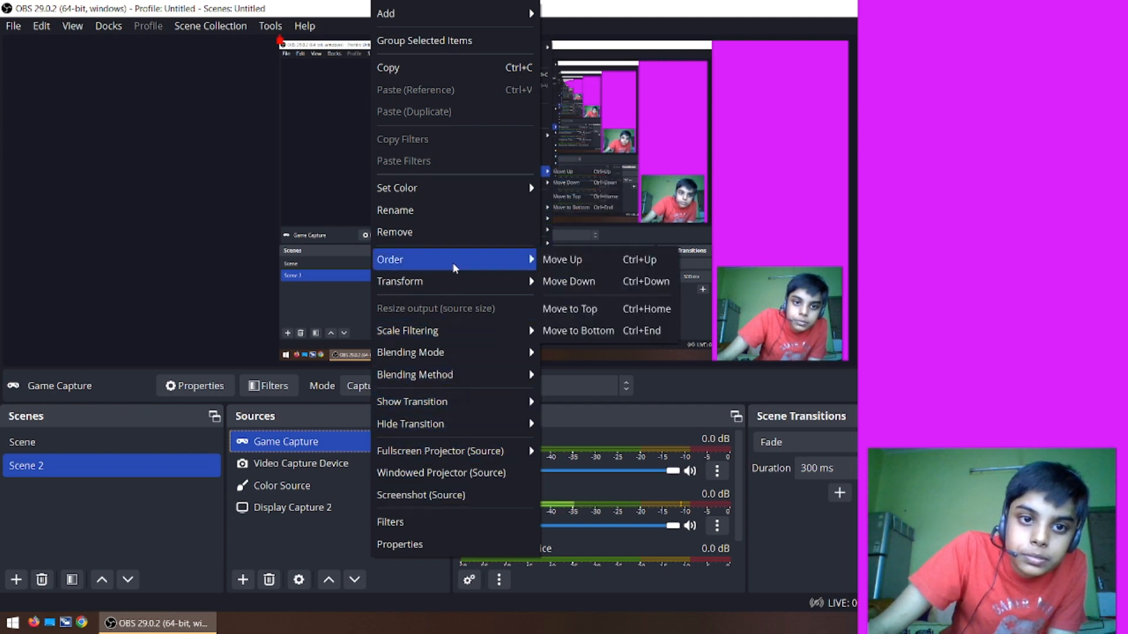
{"action": "left_click", "coordinate": [445, 234]}
{"action": "left_click", "coordinate": [621, 327]}
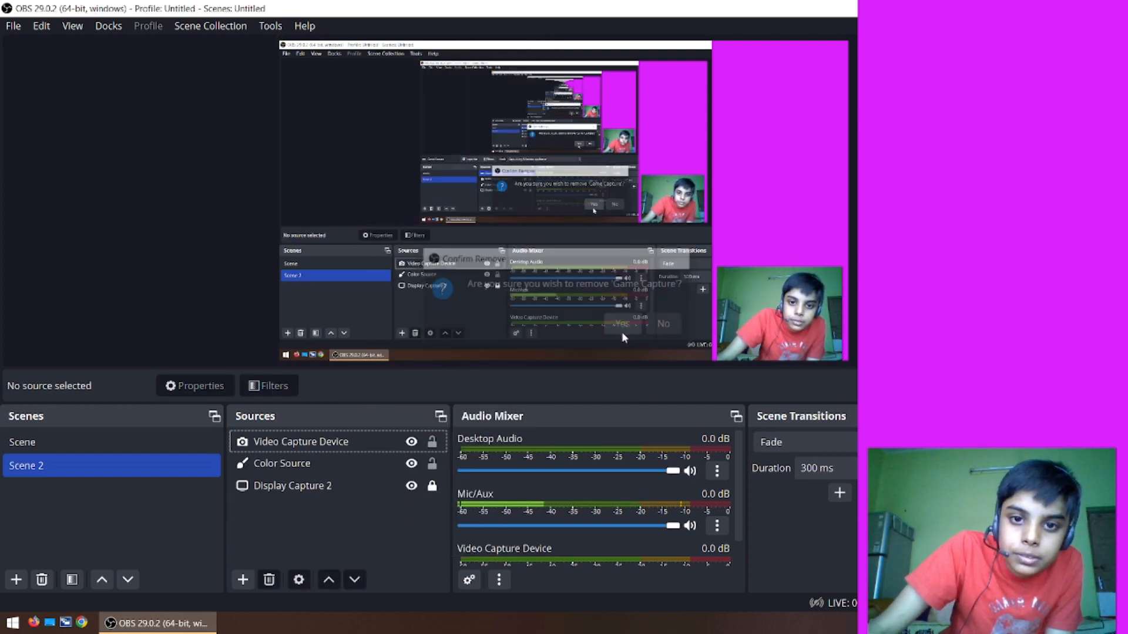
{"action": "left_click", "coordinate": [70, 504]}
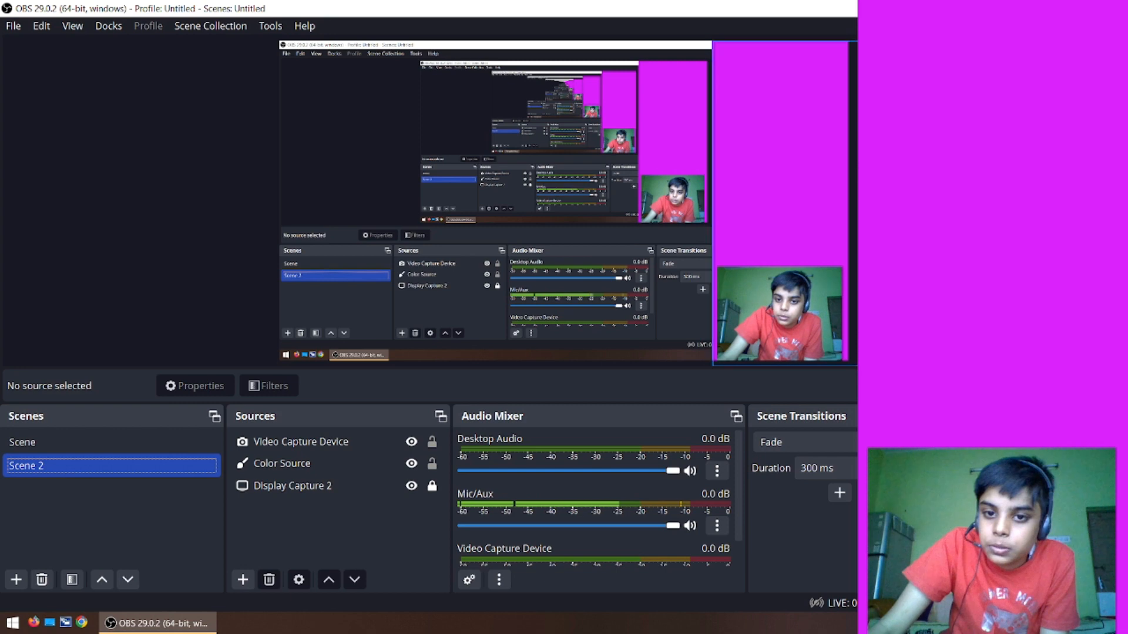
- Move the webcam picture from the magenta strip back to the canvas's bottom-left corner, about 1498 px from the canvas's right edge
{"action": "left_click_drag", "start_coordinate": [790, 309], "coordinate": [790, 295]}
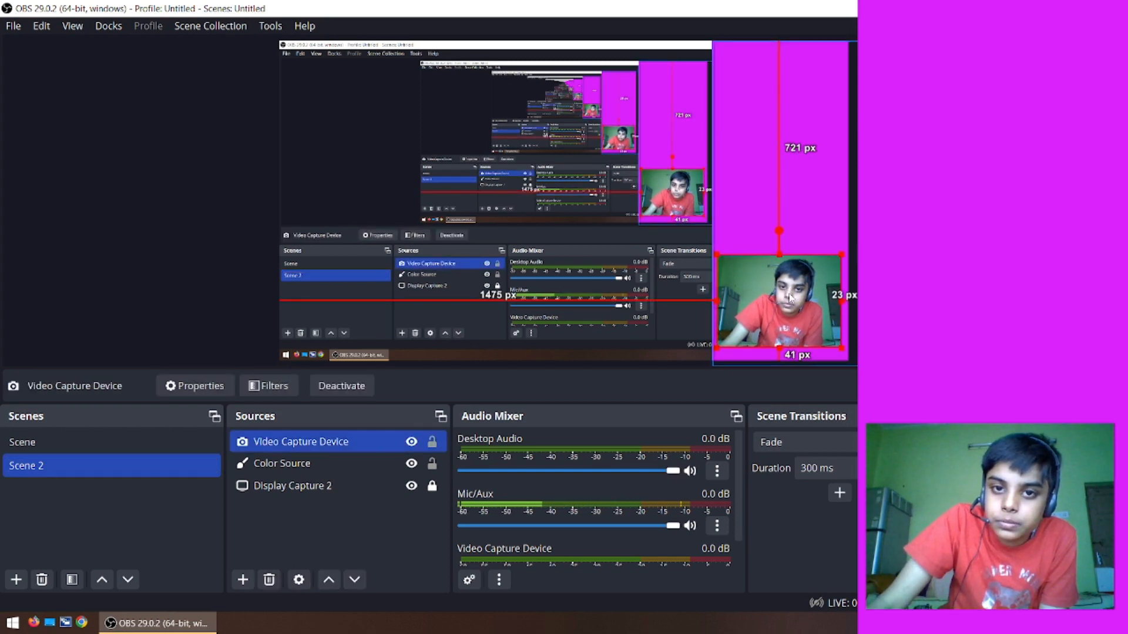
{"action": "left_click", "coordinate": [549, 221]}
{"action": "left_click_drag", "start_coordinate": [797, 297], "coordinate": [358, 312]}
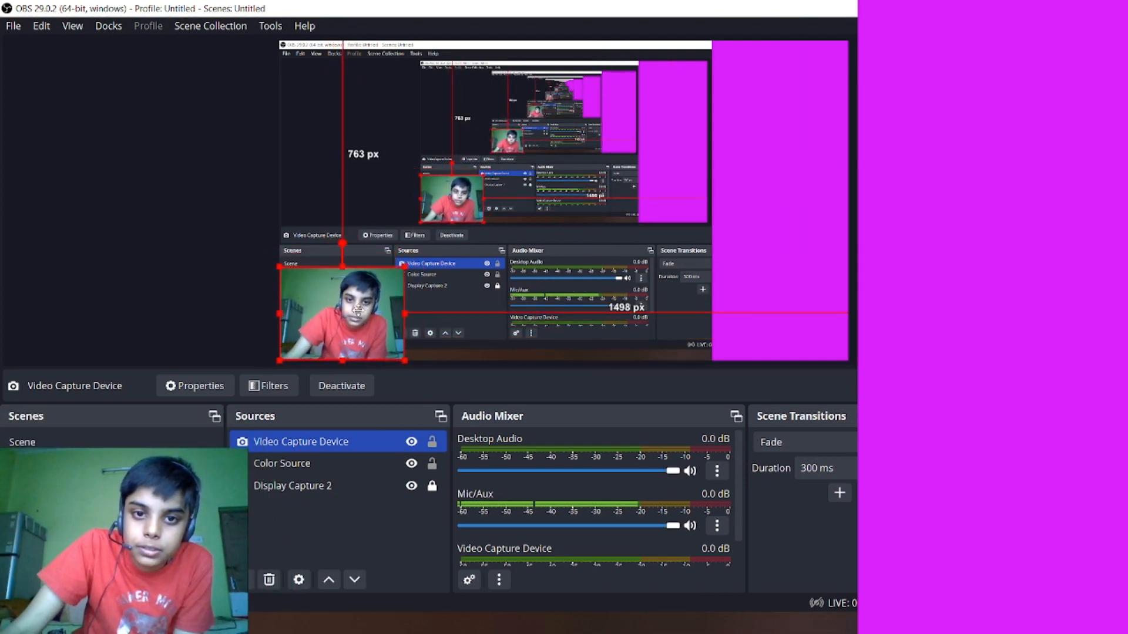
- Restore the maximized OBS window to a smaller size and minimize it to reveal the desktop
{"action": "left_click_drag", "start_coordinate": [555, 5], "coordinate": [482, 61]}
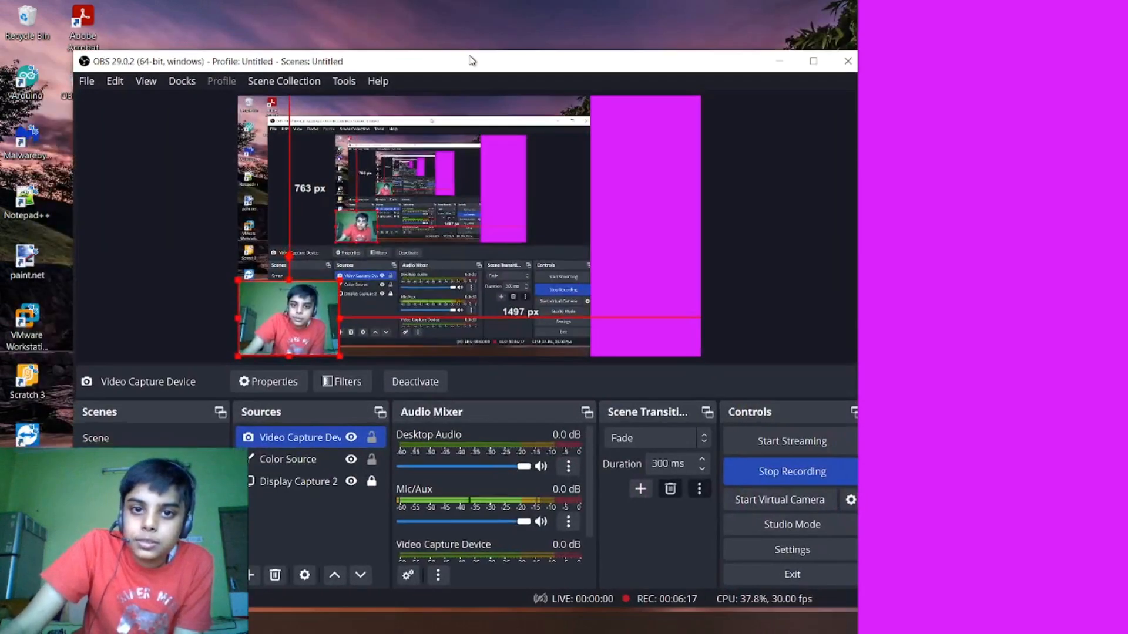
{"action": "left_click", "coordinate": [779, 60]}
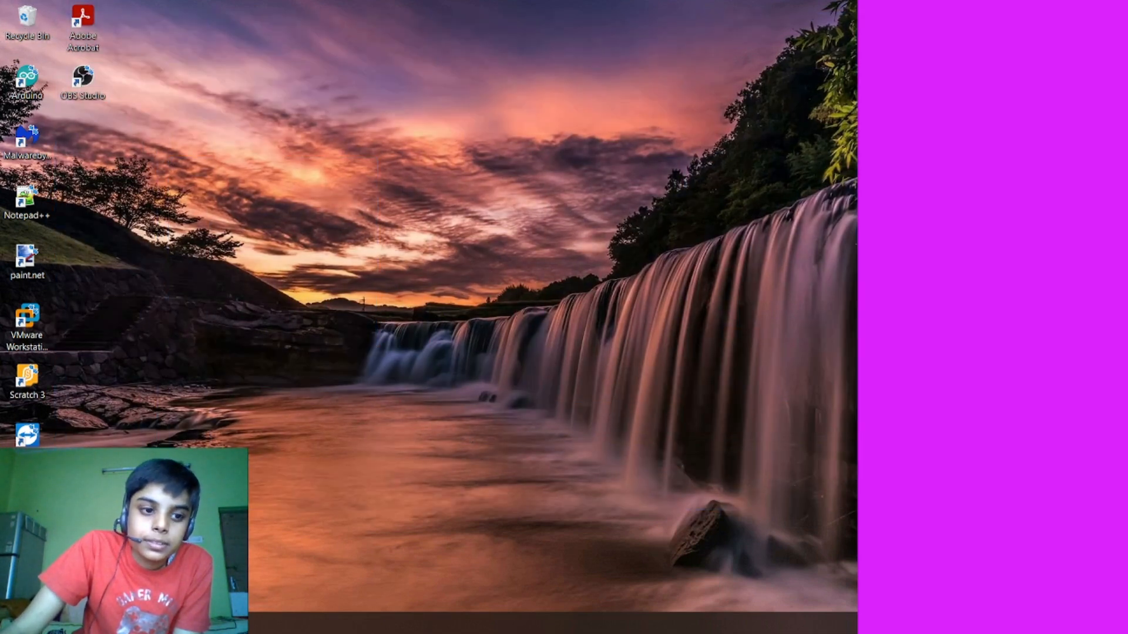
{"action": "key", "text": "super"}
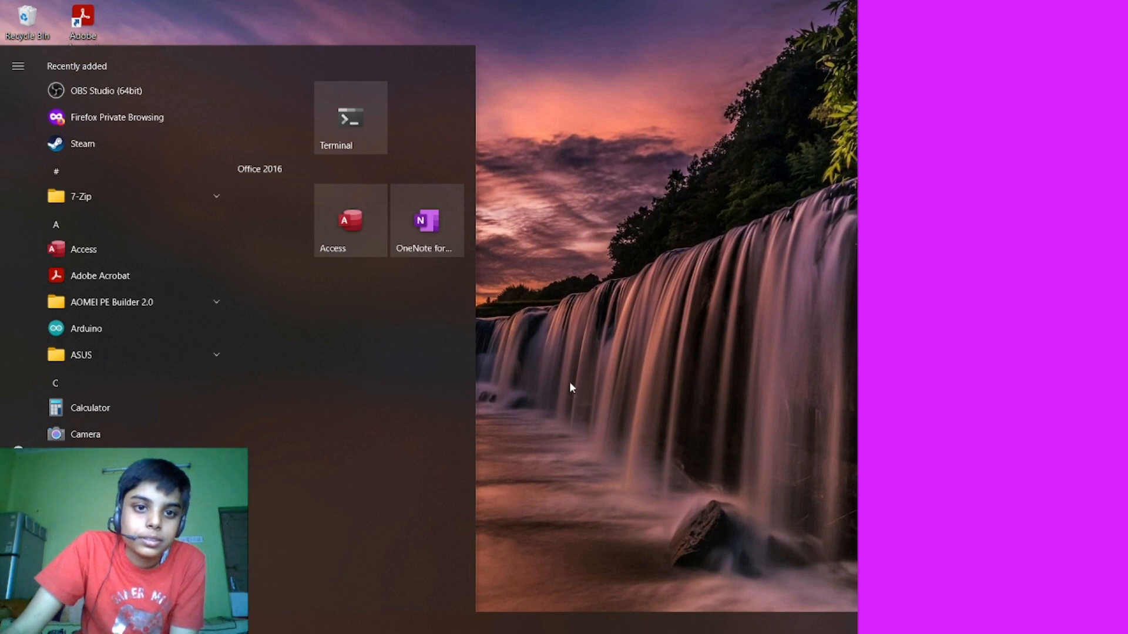
{"action": "left_click", "coordinate": [569, 372]}
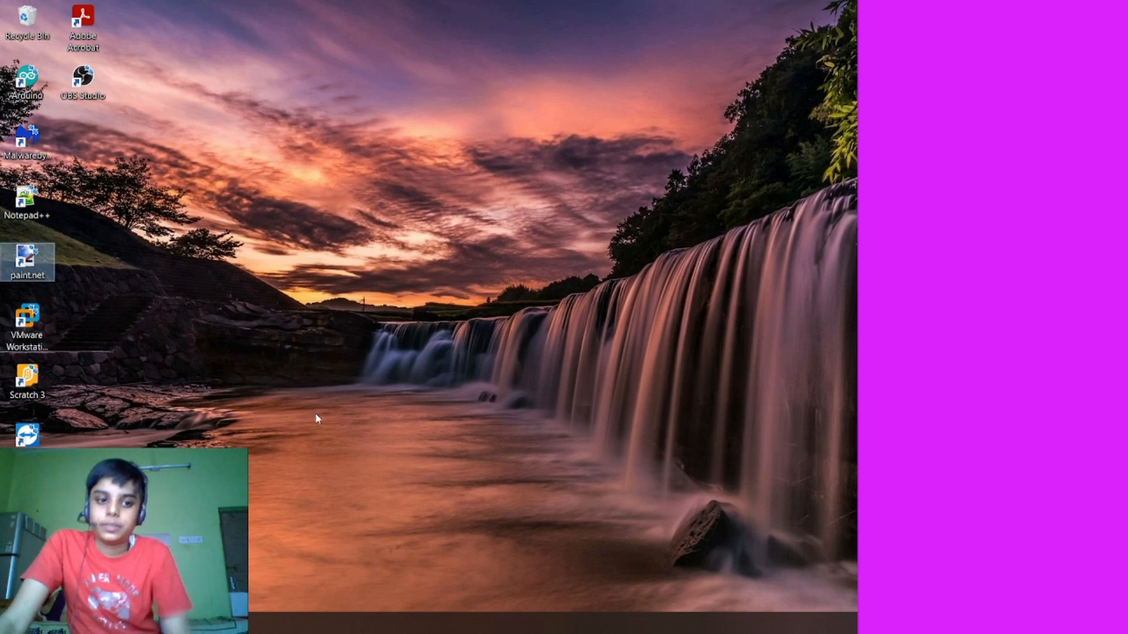
{"action": "left_click", "coordinate": [168, 623]}
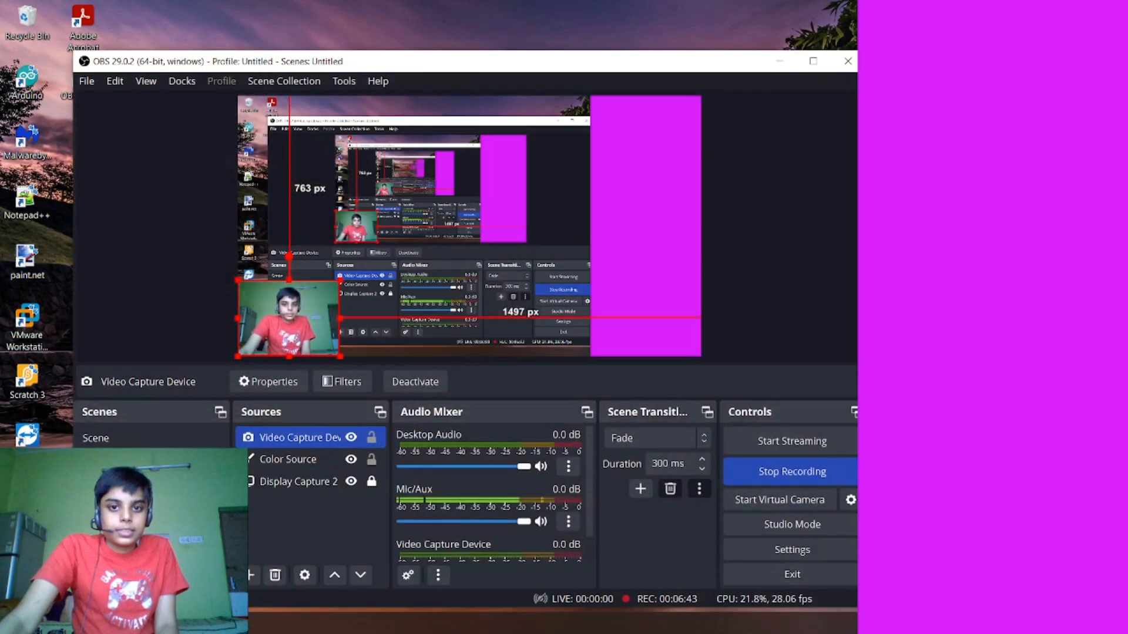
{"action": "left_click", "coordinate": [782, 67]}
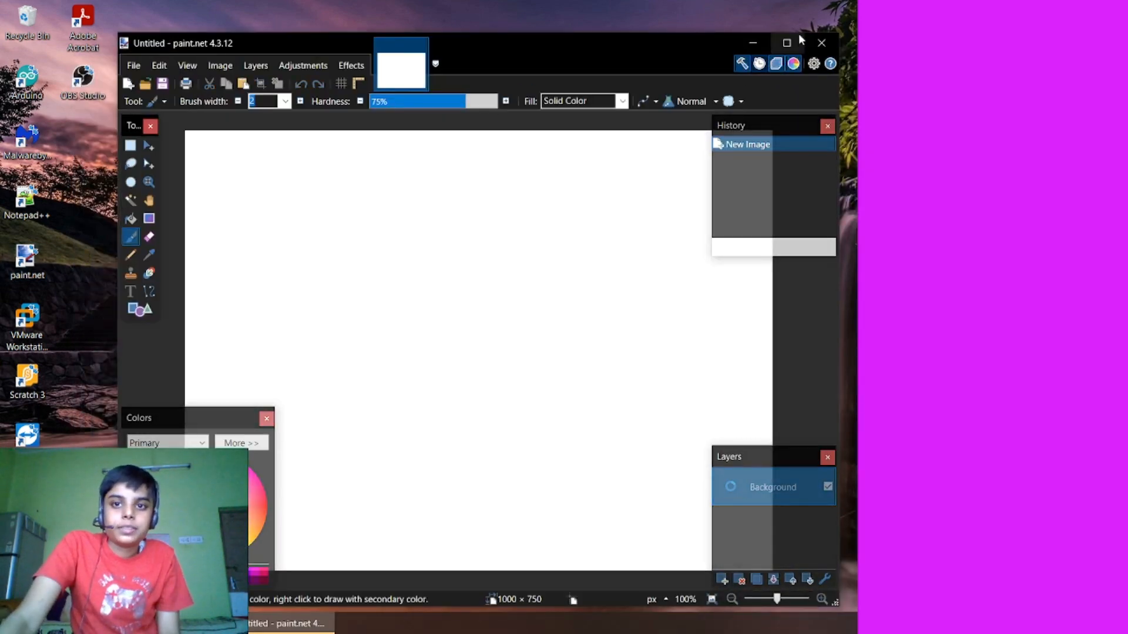
- Maximize the paint.net window, dismiss its update offer and scribble freehand black lines across the blank canvas
{"action": "left_click", "coordinate": [786, 43]}
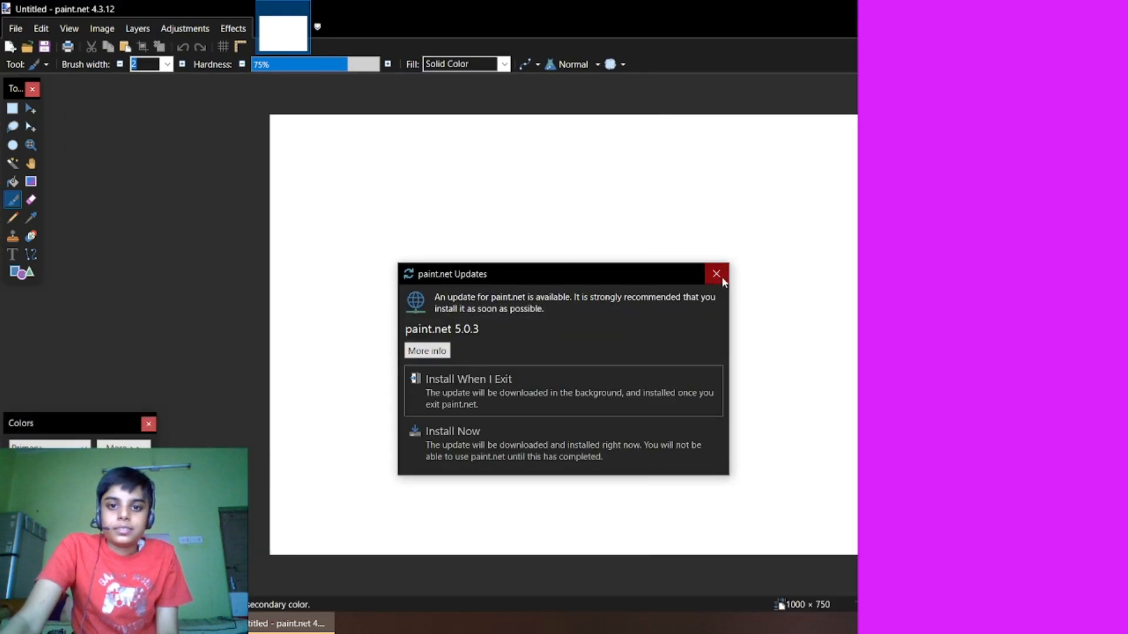
{"action": "left_click", "coordinate": [716, 274]}
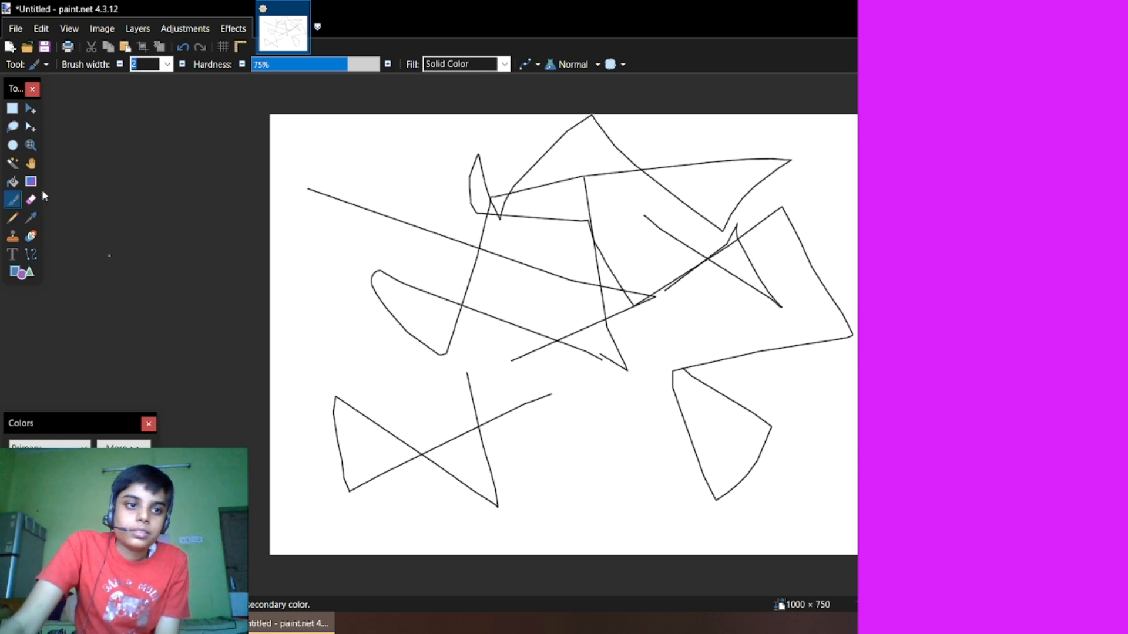
{"action": "mouse_move", "coordinate": [318, 176]}
{"action": "left_mouse_down"}
{"action": "mouse_move", "coordinate": [533, 425]}
{"action": "mouse_move", "coordinate": [1037, 505]}
{"action": "mouse_move", "coordinate": [1104, 496]}
{"action": "left_mouse_up"}
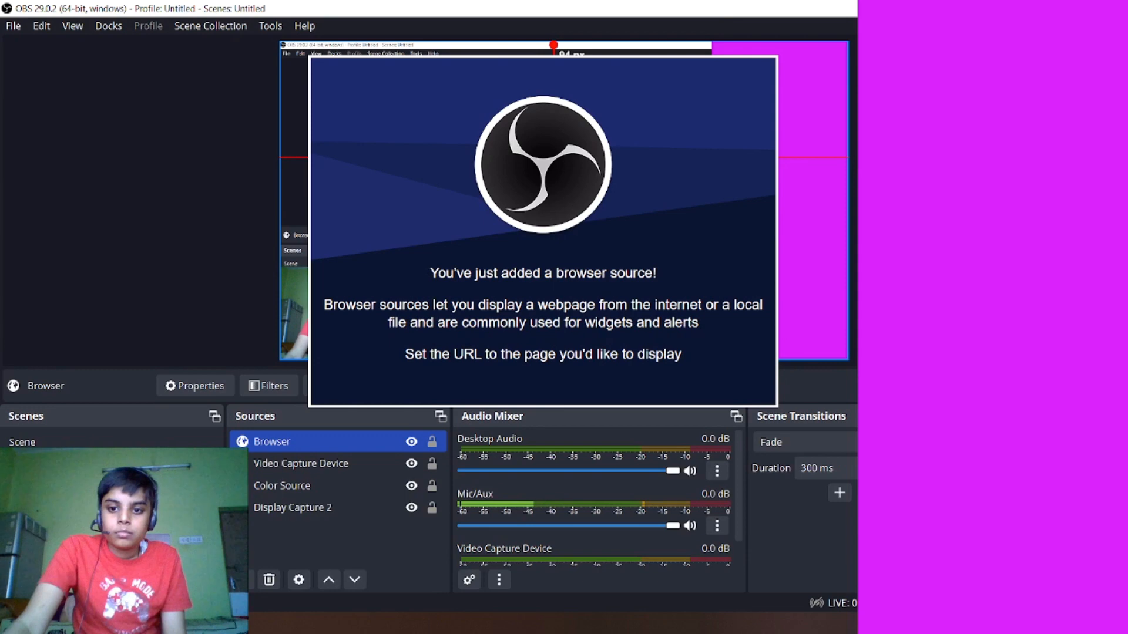
- Move the Browser source rightwards on the canvas until it overlaps the magenta strip, about 934 px from the canvas's left edge
{"action": "left_click_drag", "start_coordinate": [553, 157], "coordinate": [674, 158]}
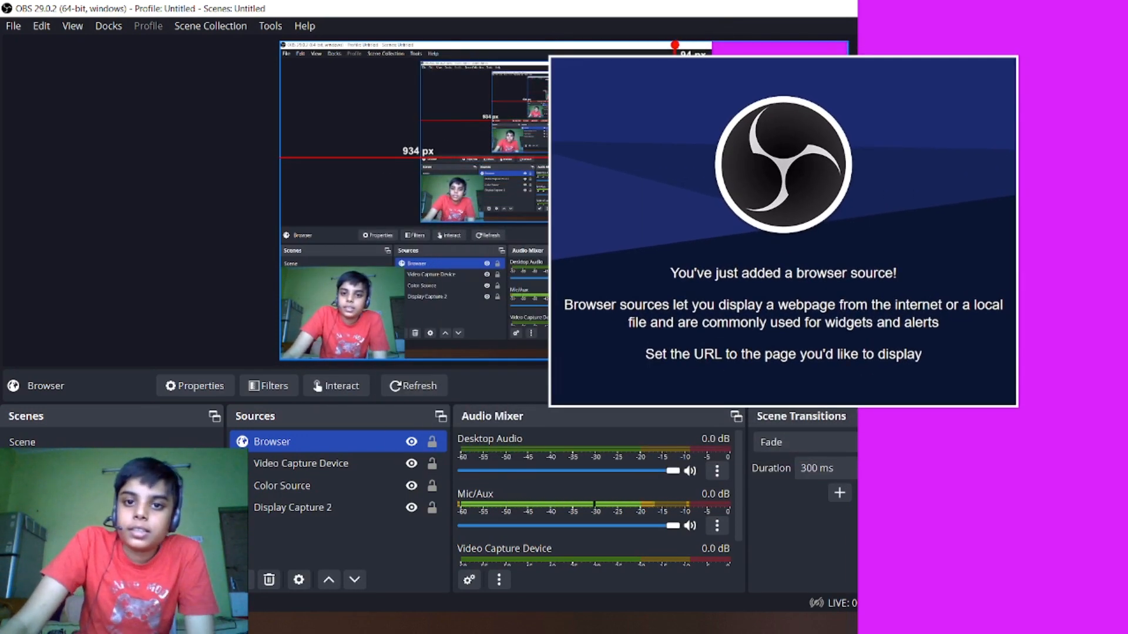
{"action": "right_click", "coordinate": [662, 159]}
{"action": "left_click", "coordinate": [695, 370]}
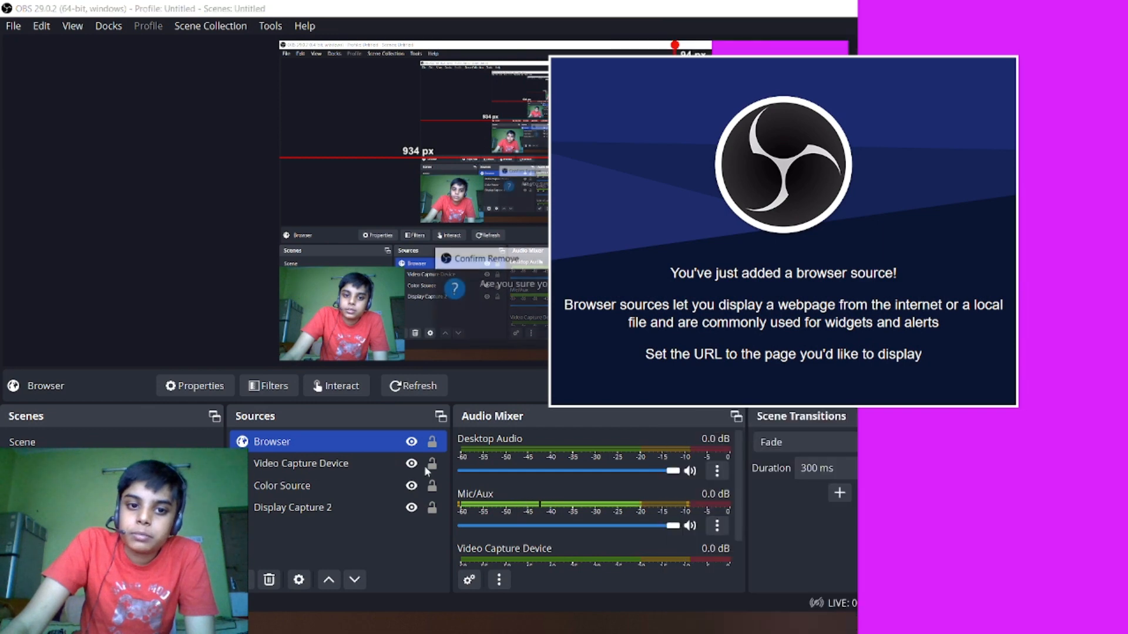
{"action": "left_click", "coordinate": [605, 327]}
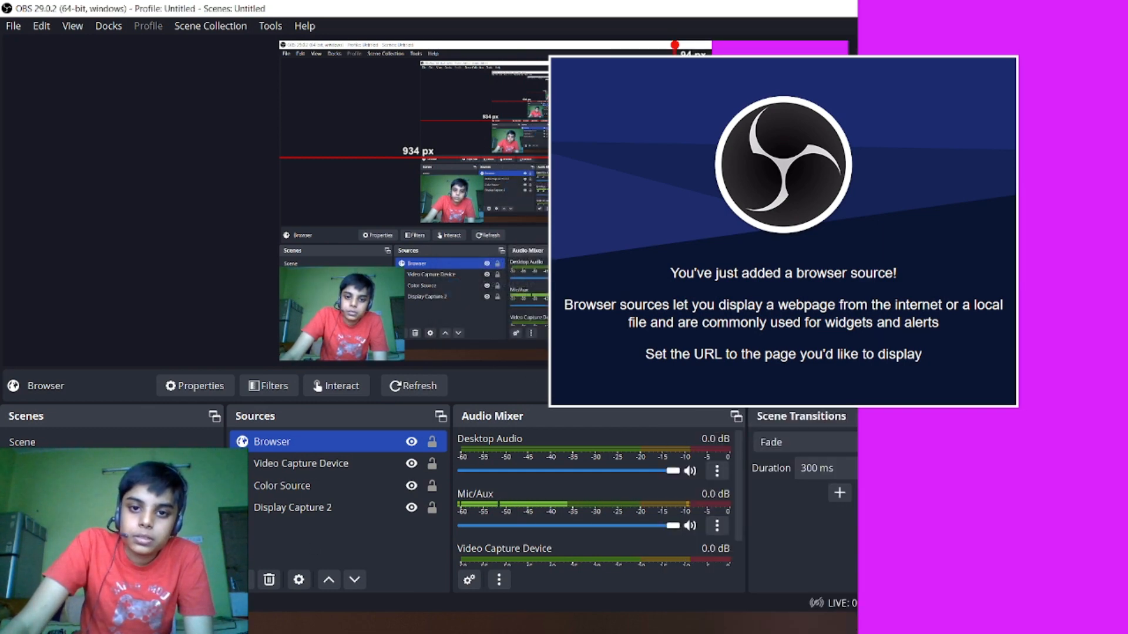
{"action": "left_click", "coordinate": [243, 579]}
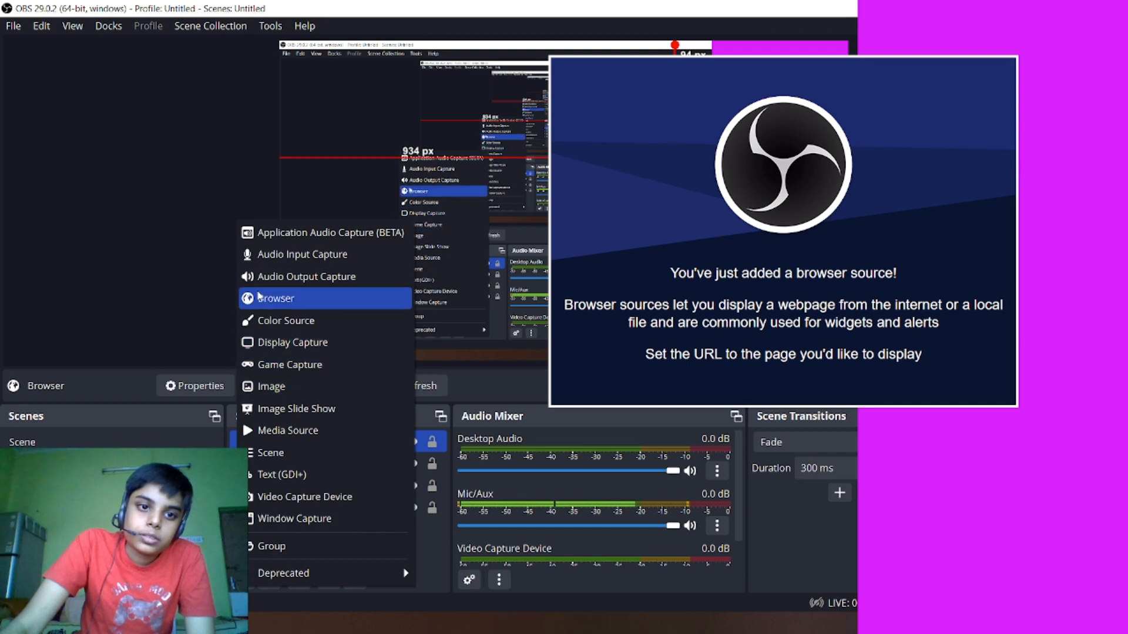
{"action": "left_click", "coordinate": [587, 196]}
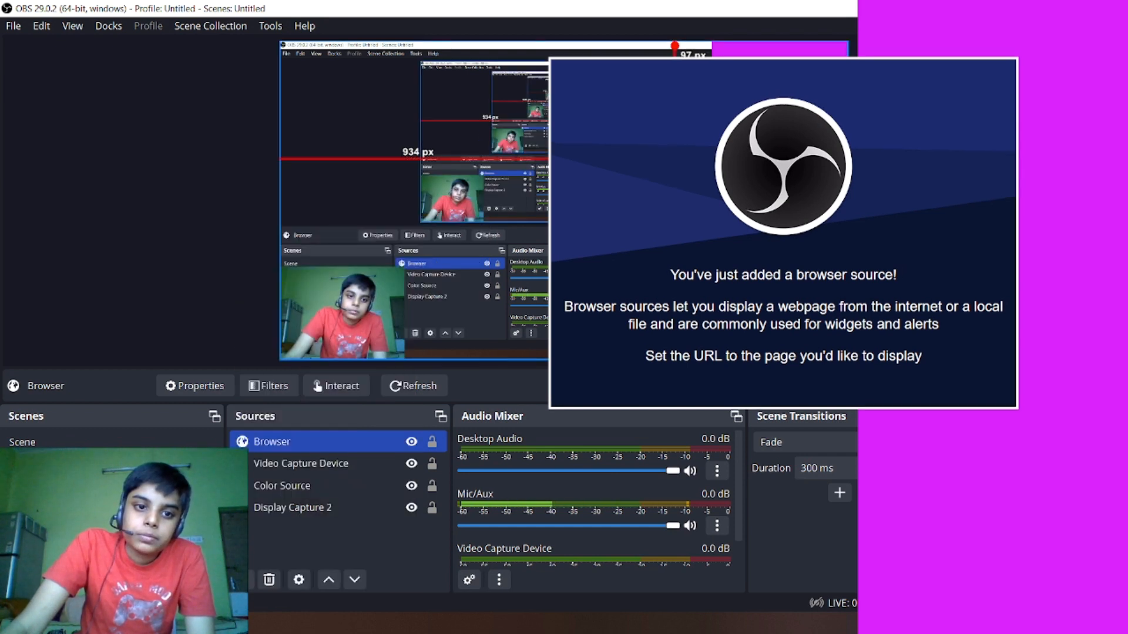
- Set the Browser source's URL to youtube.com in its properties and apply the change
{"action": "right_click", "coordinate": [618, 182]}
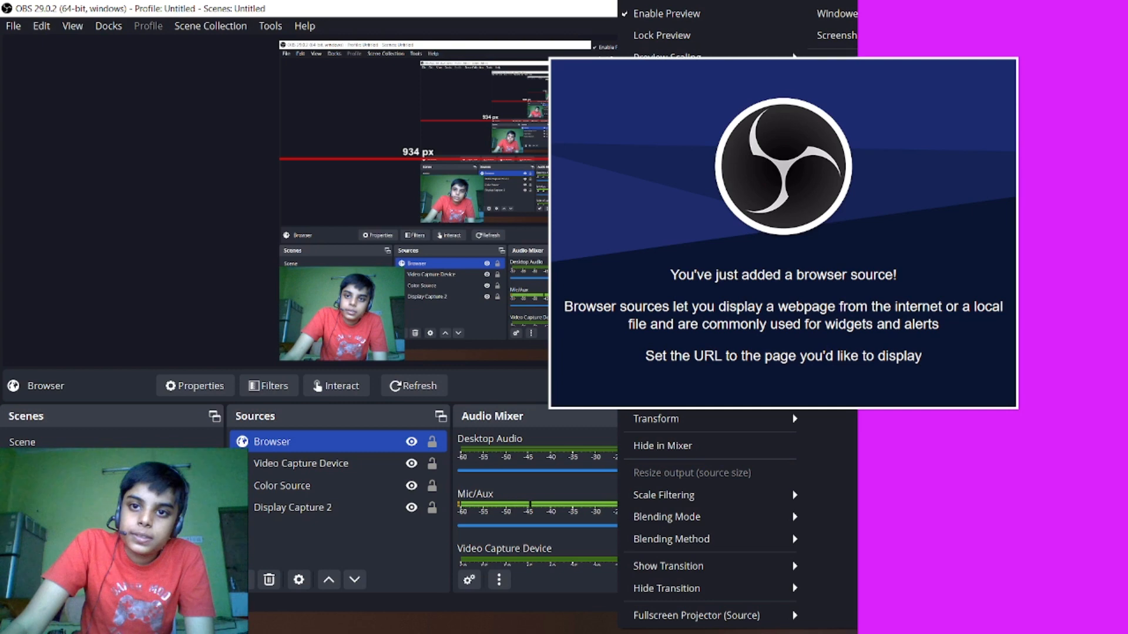
{"action": "left_click", "coordinate": [837, 106]}
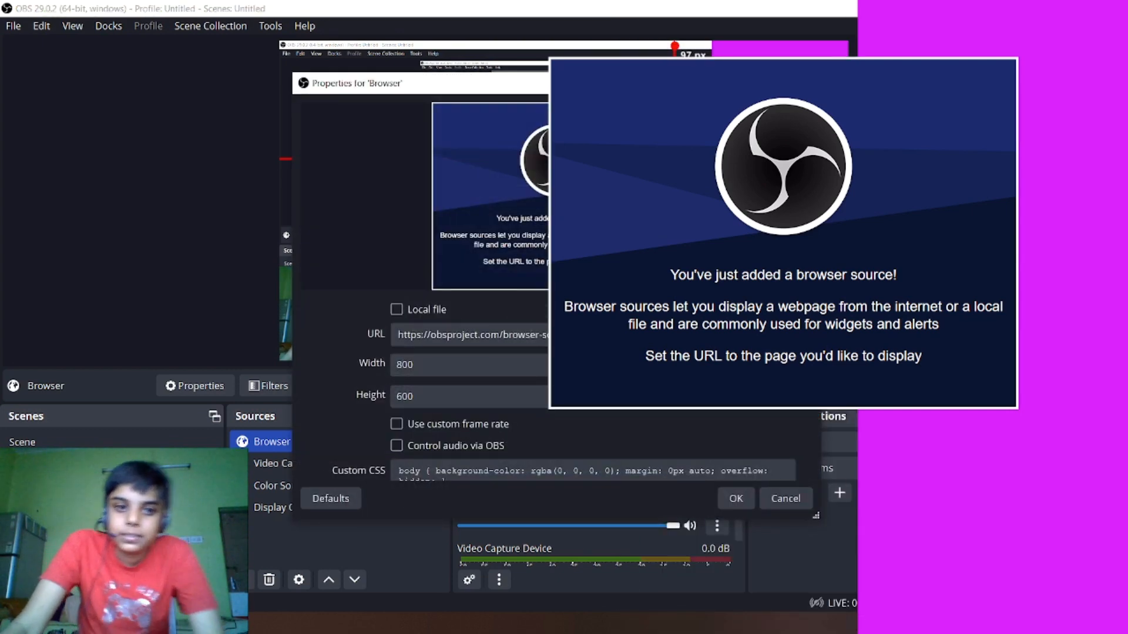
{"action": "left_click", "coordinate": [593, 335]}
{"action": "key", "text": "ctrl+a"}
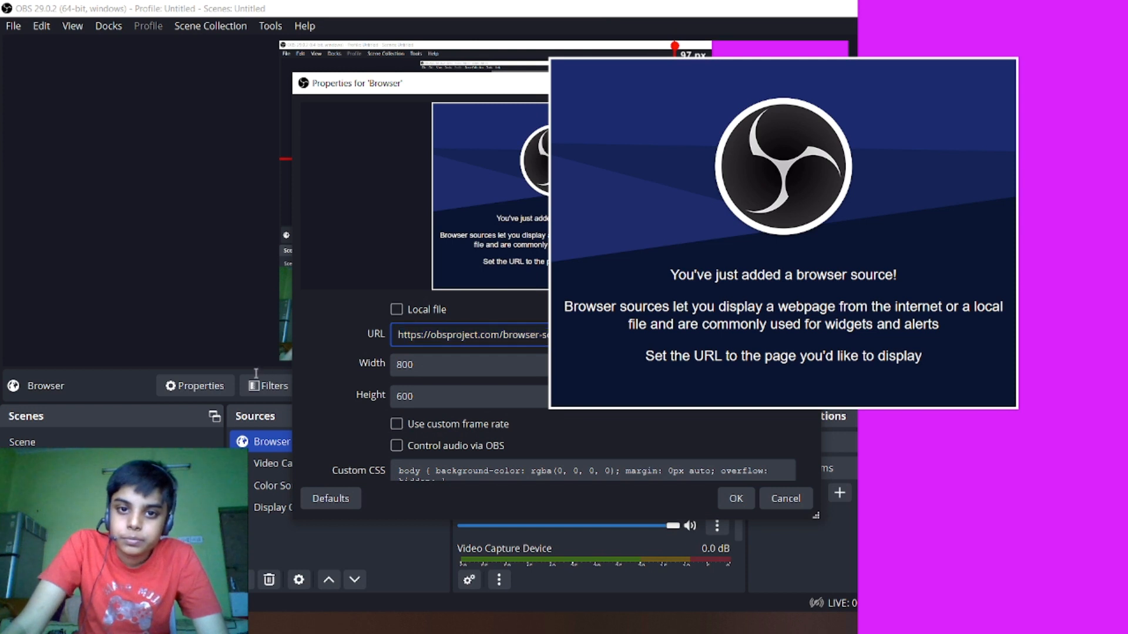
{"action": "type", "text": "yout"}
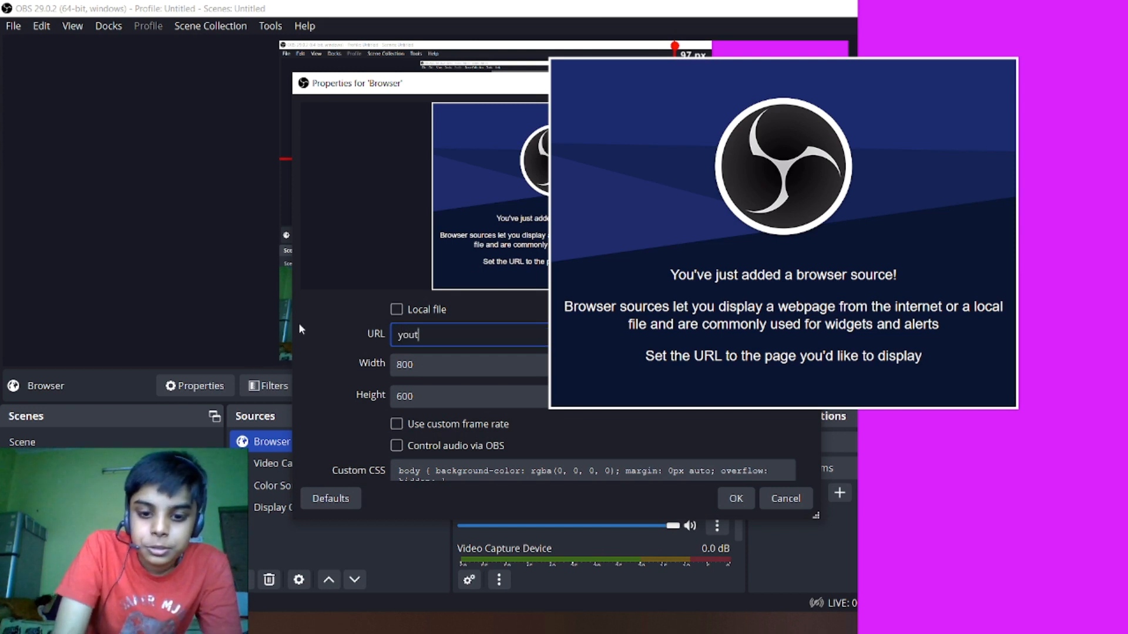
{"action": "type", "text": "ube"}
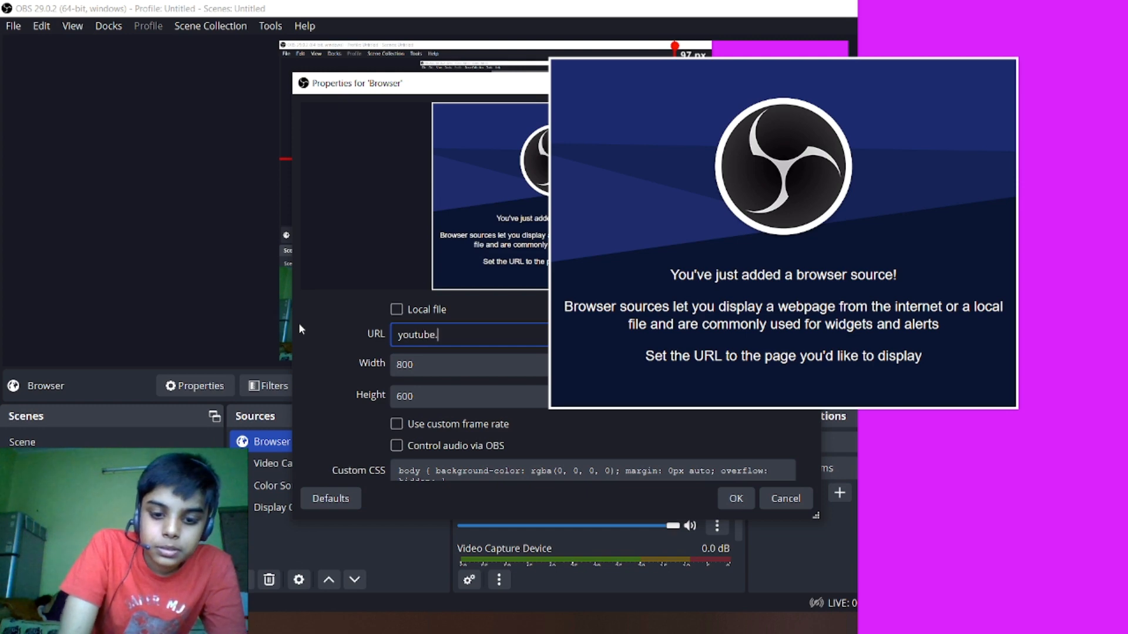
{"action": "type", "text": ".com"}
{"action": "key", "text": "Return"}
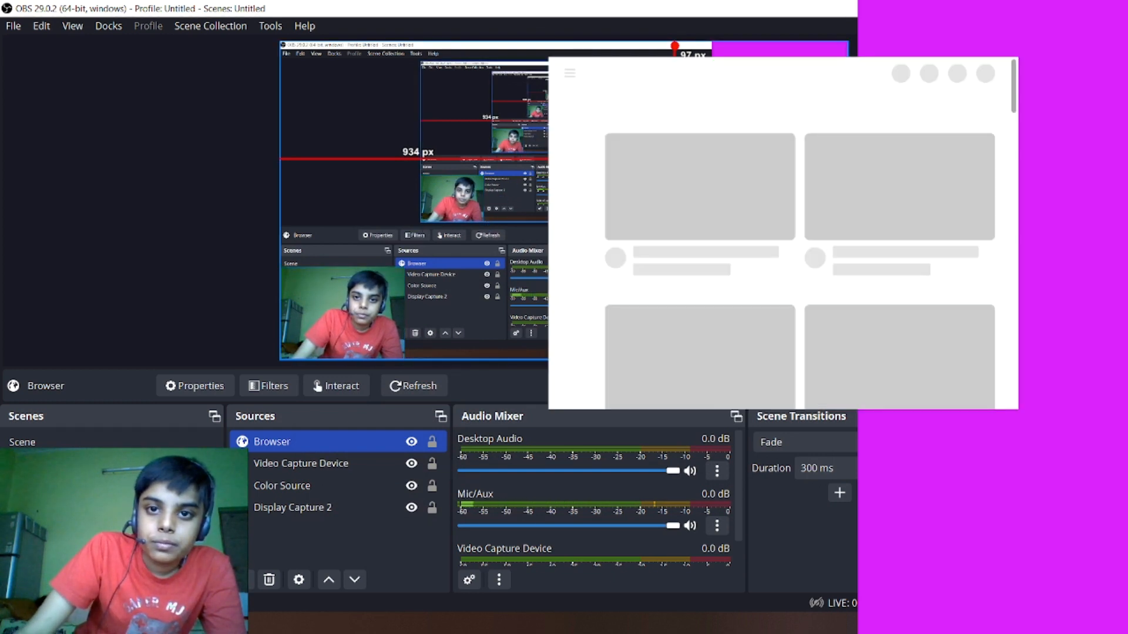
- Move the Browser source towards the middle of the canvas and enlarge it, placing it about 131 px below the canvas's upper edge
{"action": "left_click_drag", "start_coordinate": [555, 247], "coordinate": [225, 254]}
{"action": "left_click_drag", "start_coordinate": [635, 258], "coordinate": [677, 288]}
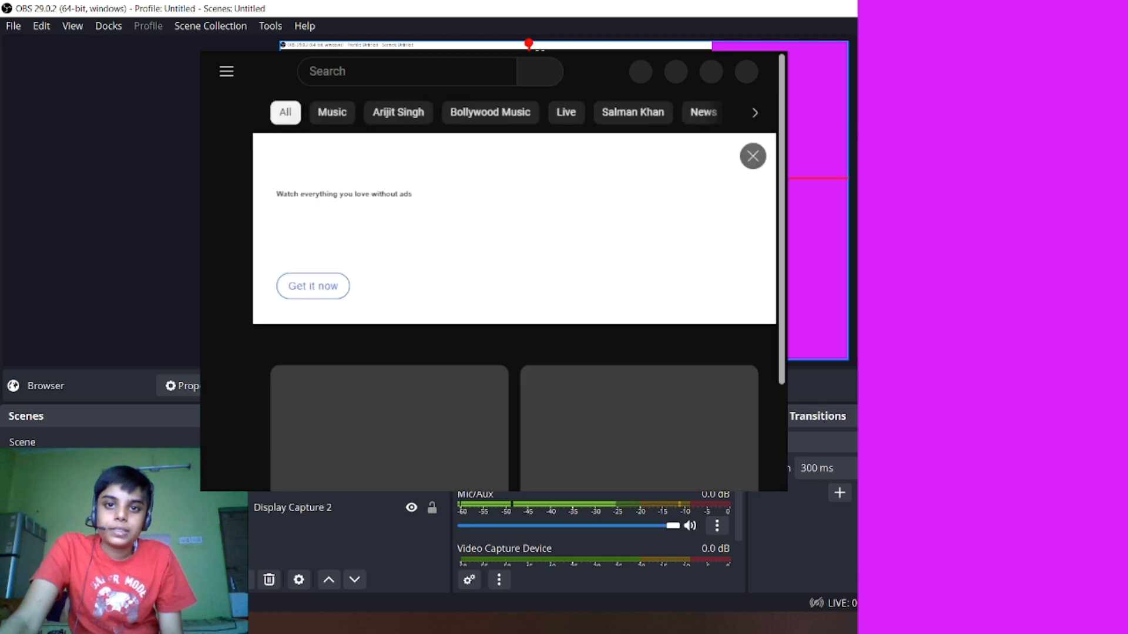
{"action": "left_click_drag", "start_coordinate": [528, 178], "coordinate": [530, 190]}
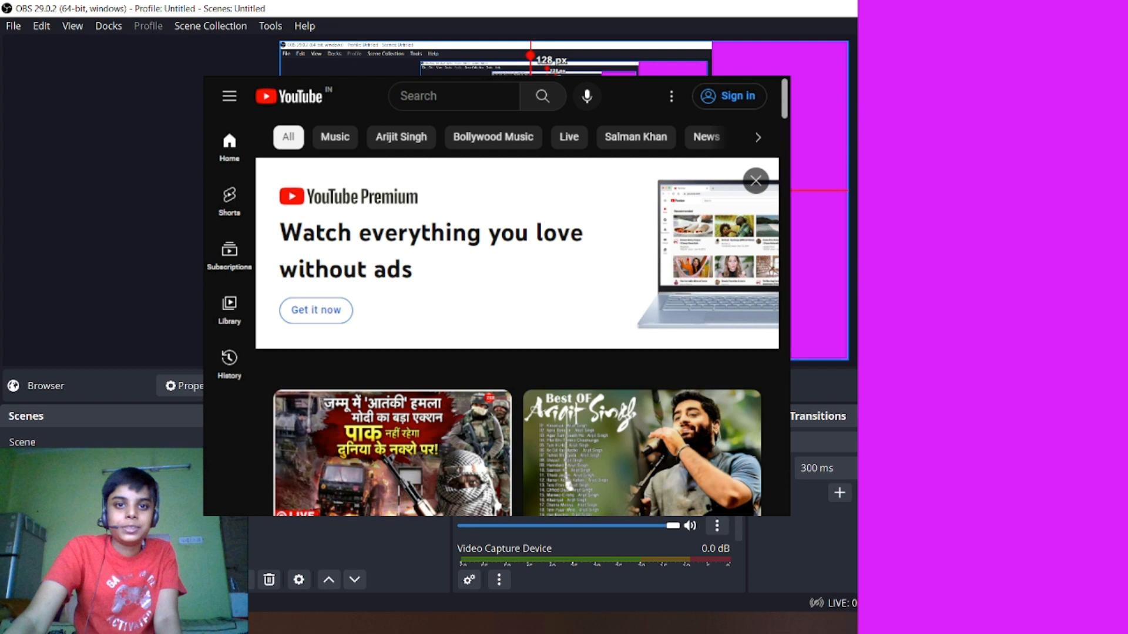
{"action": "left_click_drag", "start_coordinate": [530, 191], "coordinate": [530, 191]}
{"action": "left_click", "coordinate": [530, 192]}
{"action": "left_click", "coordinate": [530, 191]}
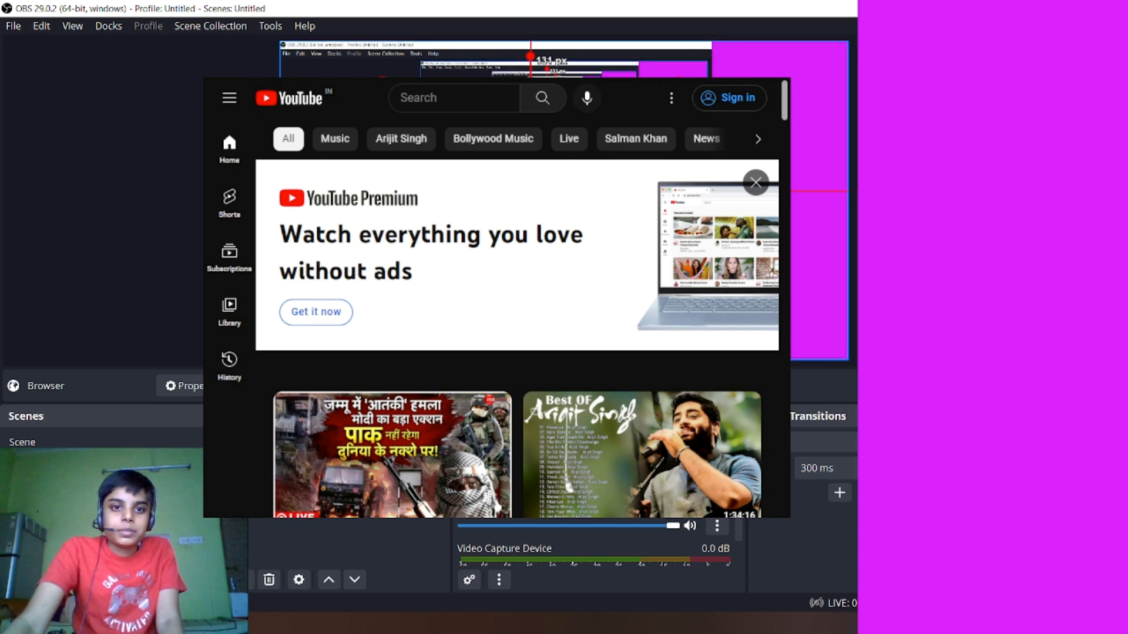
- Lock the Display Capture 2, Color Source and Video Capture Device sources in place
{"action": "left_click", "coordinate": [415, 510]}
{"action": "left_click", "coordinate": [415, 510]}
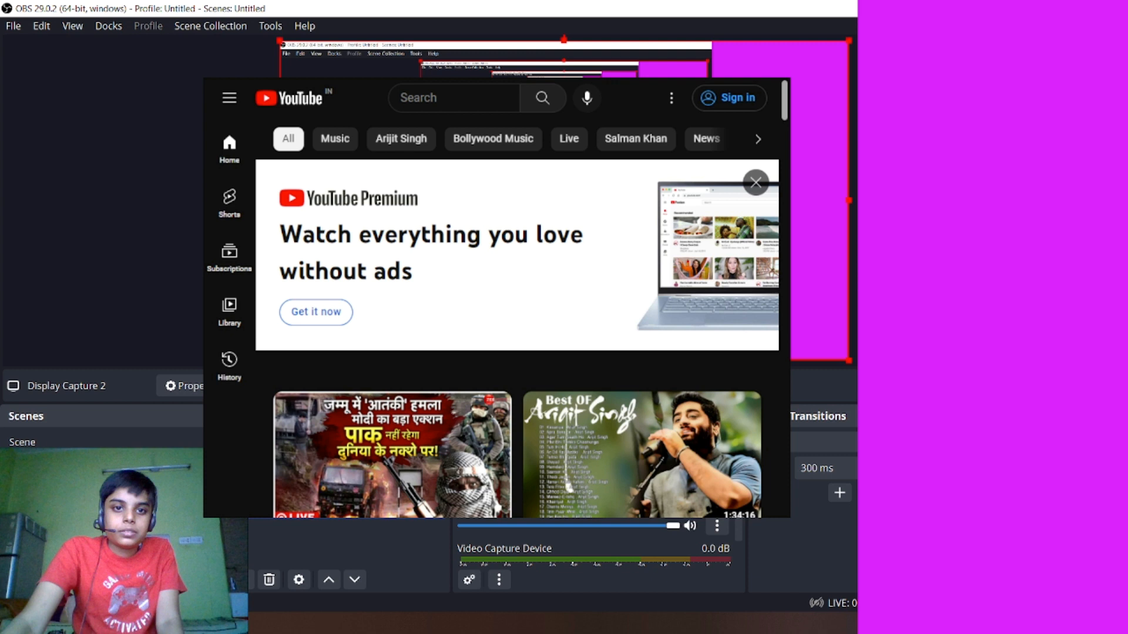
{"action": "left_click", "coordinate": [530, 191]}
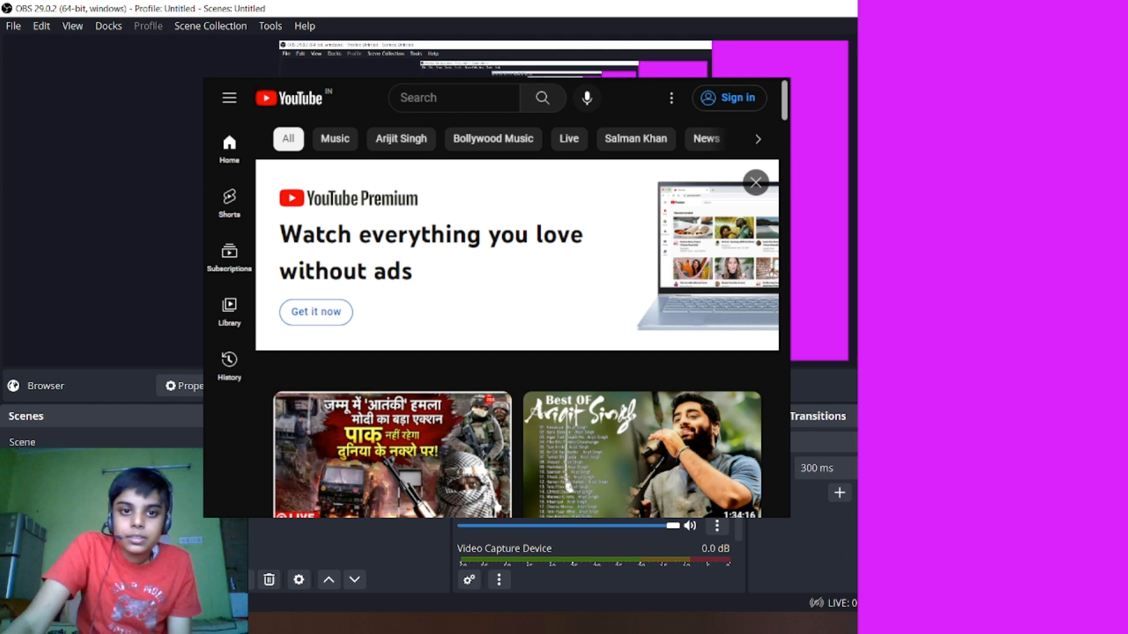
{"action": "left_click", "coordinate": [328, 509]}
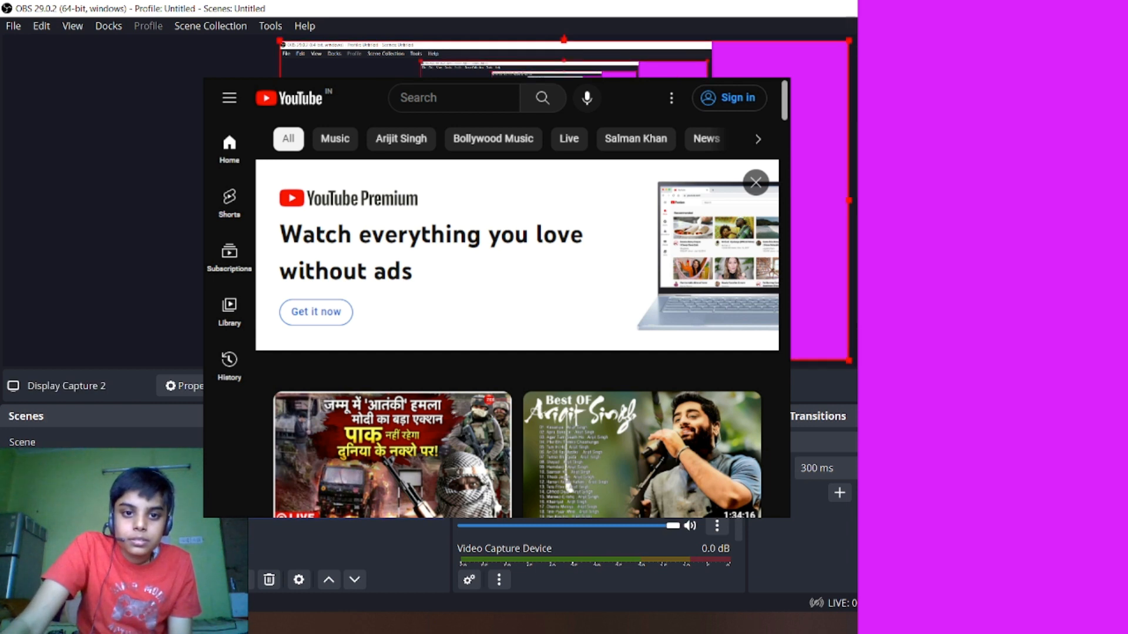
{"action": "left_click", "coordinate": [435, 512]}
{"action": "left_click", "coordinate": [353, 493]}
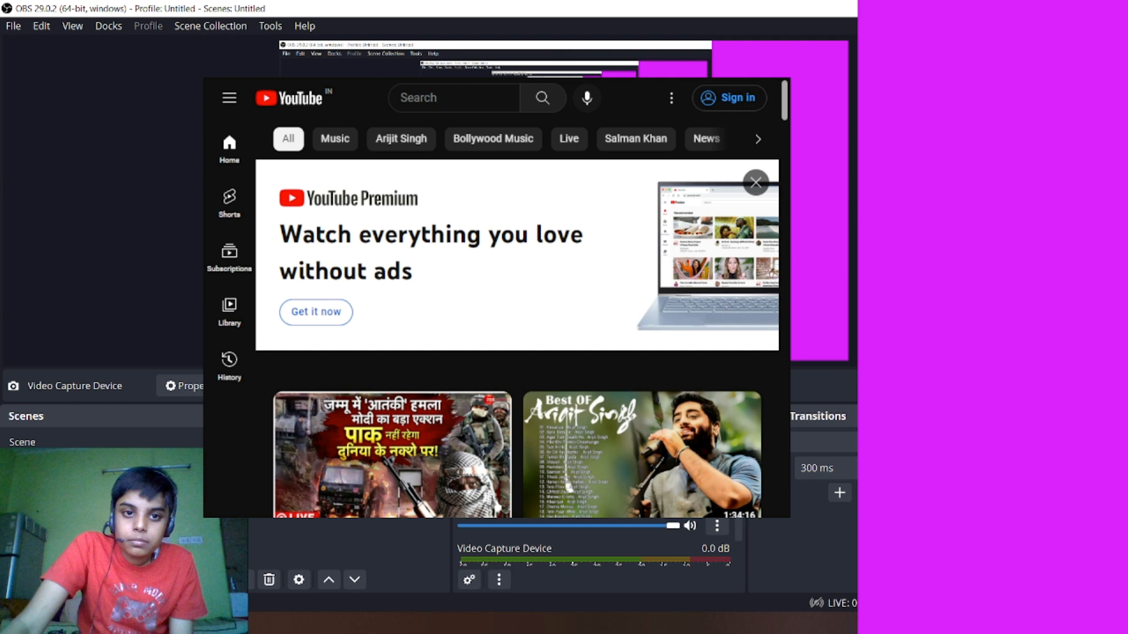
{"action": "left_click", "coordinate": [353, 510]}
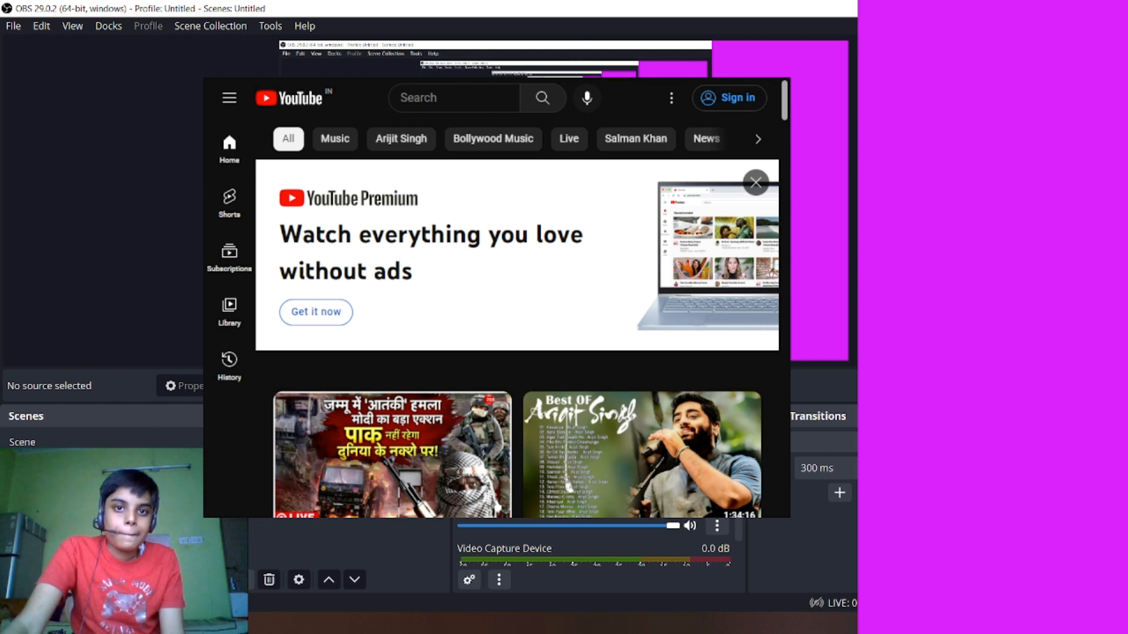
- Look through the Browser source's properties and close them
{"action": "right_click", "coordinate": [357, 442]}
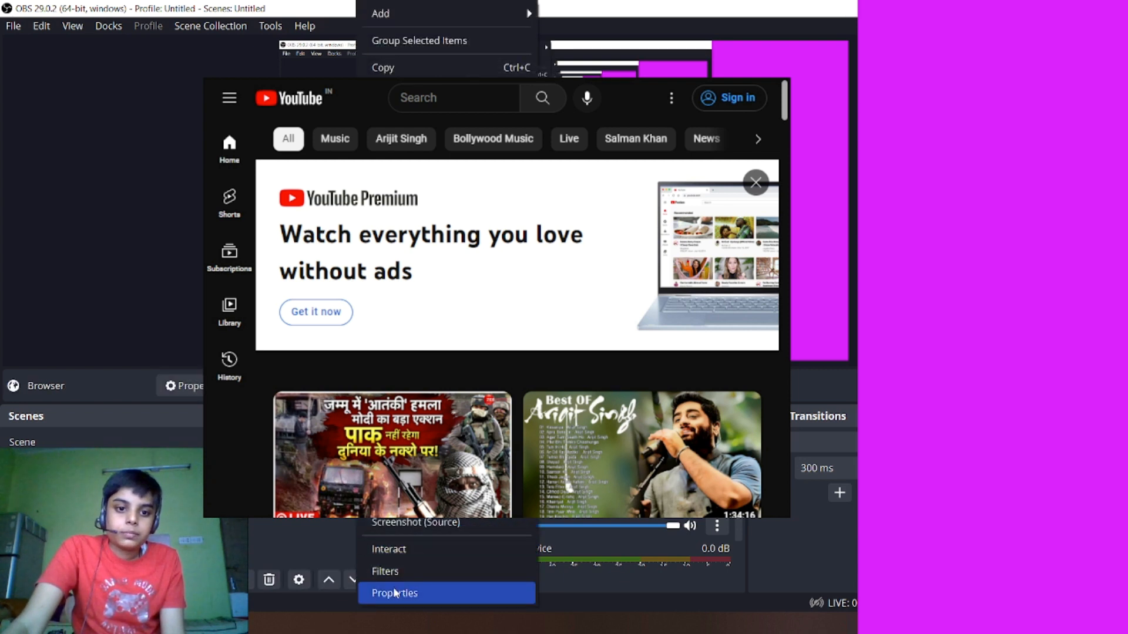
{"action": "left_click", "coordinate": [399, 593]}
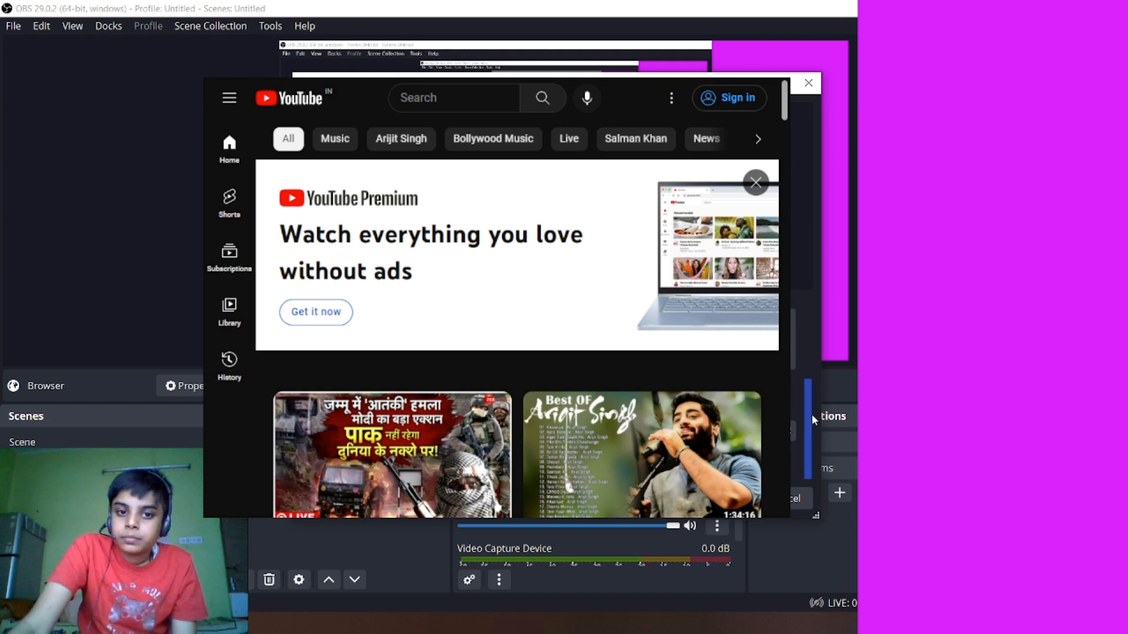
{"action": "left_click_drag", "start_coordinate": [811, 414], "coordinate": [801, 350]}
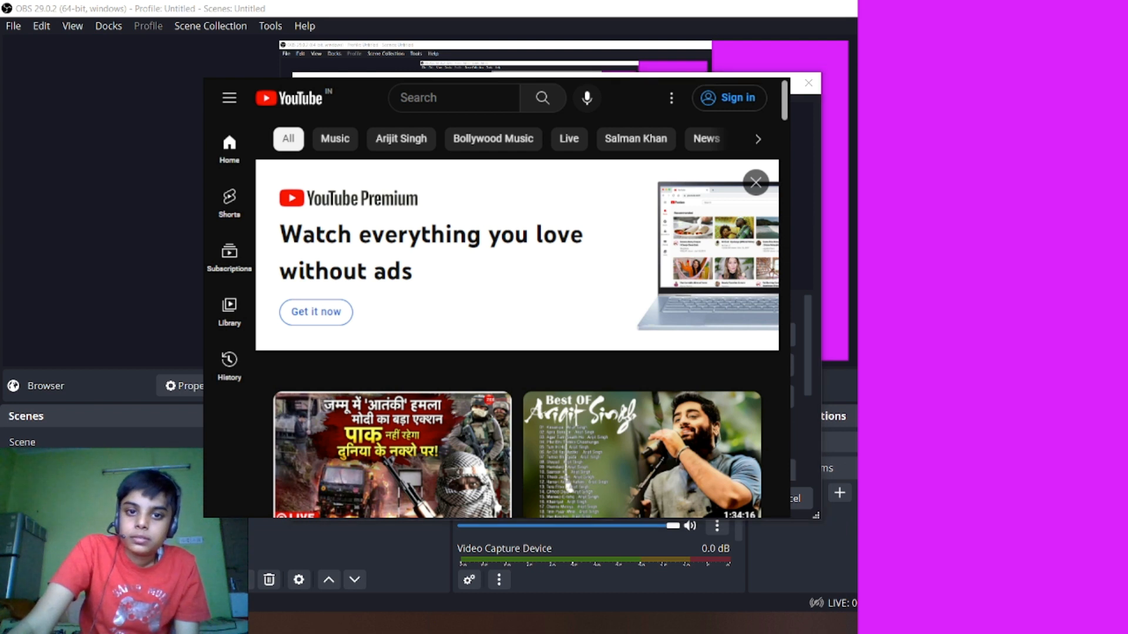
{"action": "left_click", "coordinate": [737, 498]}
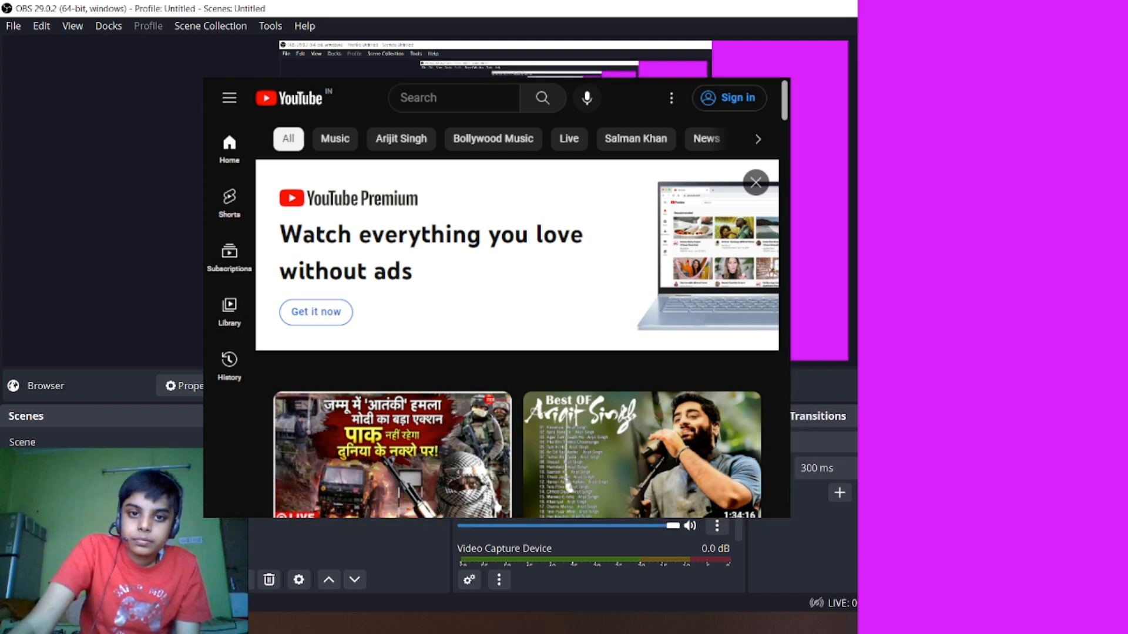
- Remove the Browser source from the scene
{"action": "left_click", "coordinate": [338, 508]}
{"action": "right_click", "coordinate": [294, 444]}
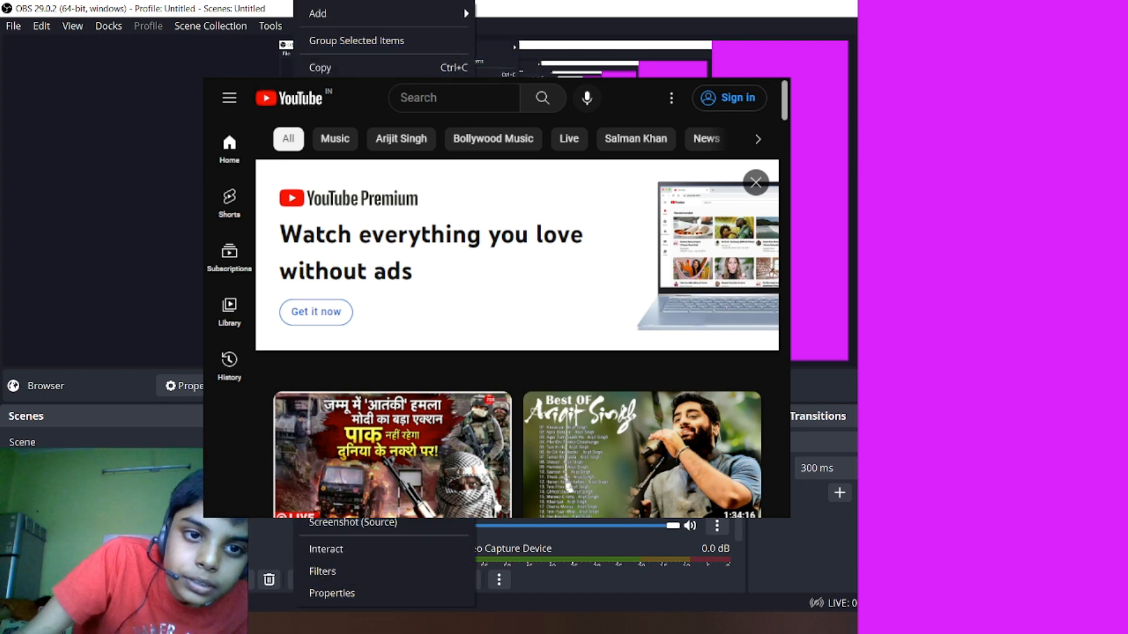
{"action": "left_click", "coordinate": [329, 232]}
{"action": "left_click", "coordinate": [597, 328]}
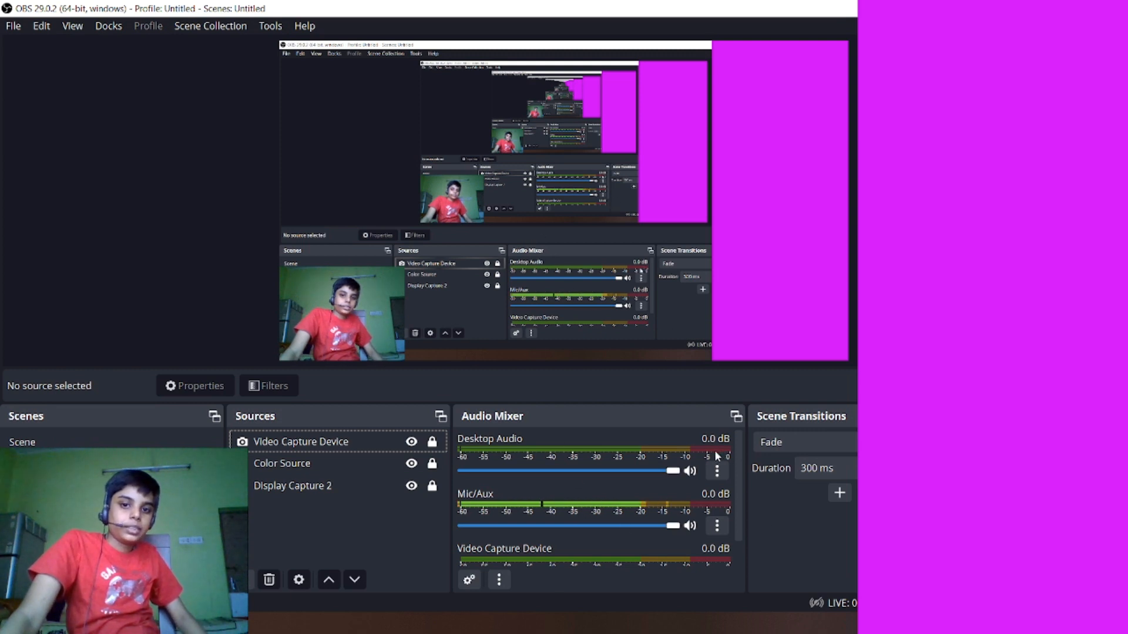
- Lower the Desktop Audio volume to -inf dB and return it to 0.0 dB, and lower Mic/Aux to -inf dB
{"action": "left_click_drag", "start_coordinate": [676, 471], "coordinate": [385, 466]}
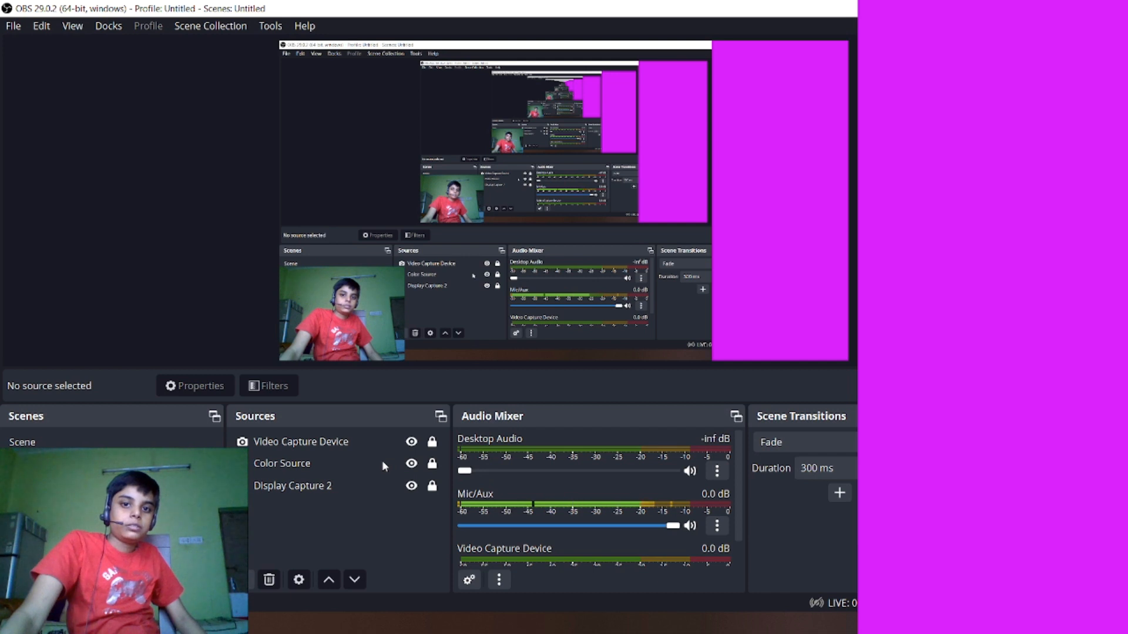
{"action": "left_click_drag", "start_coordinate": [382, 460], "coordinate": [791, 480]}
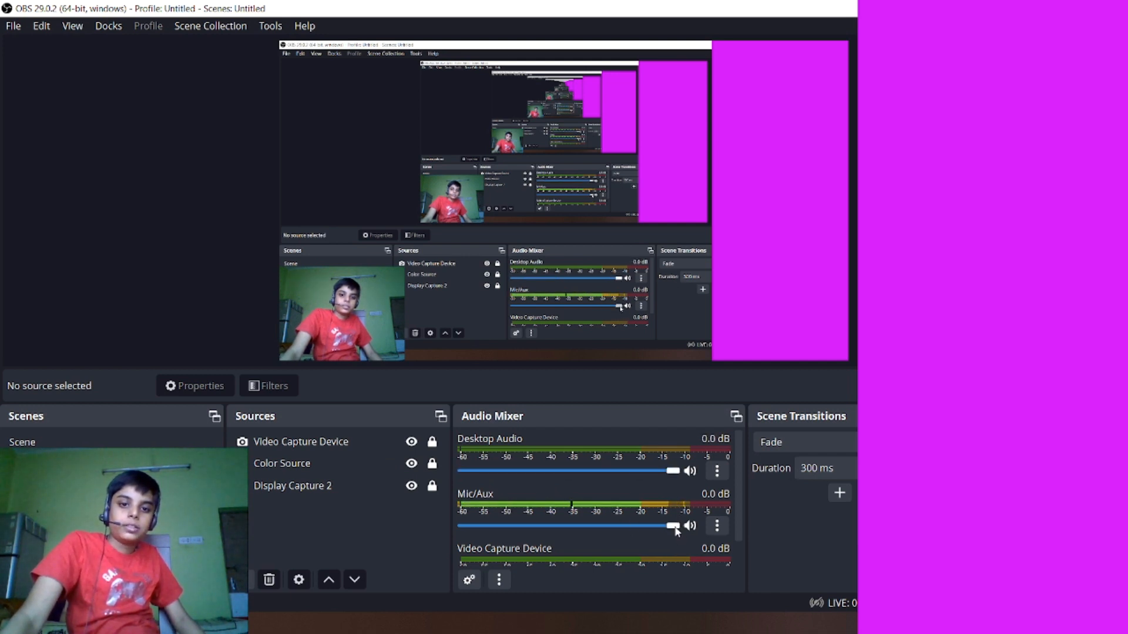
{"action": "left_click_drag", "start_coordinate": [675, 530], "coordinate": [378, 545]}
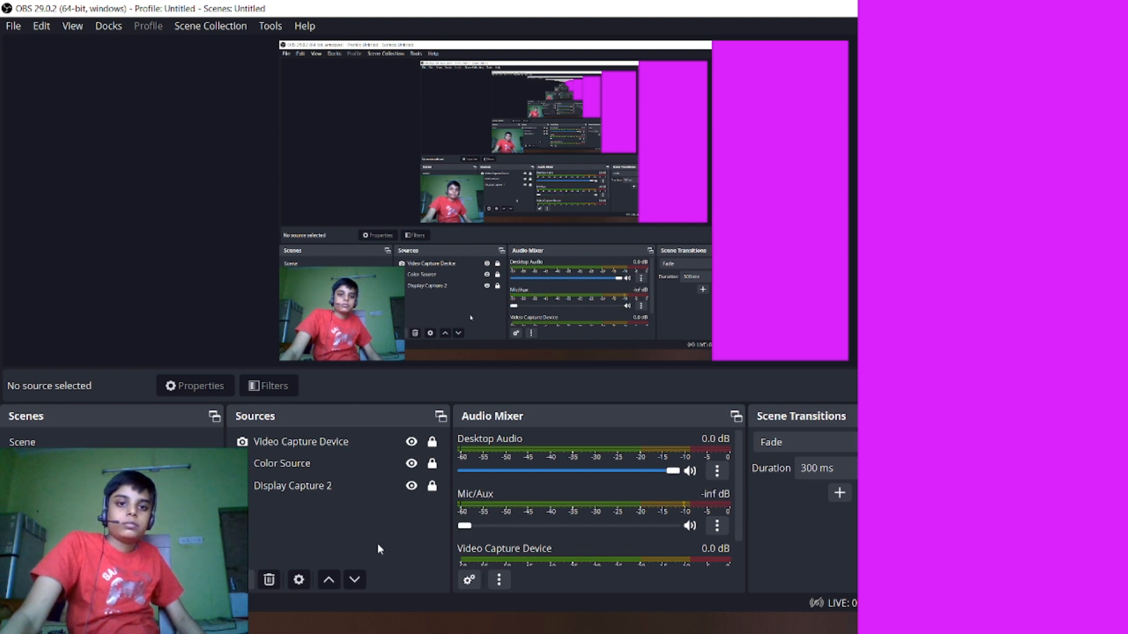
- Raise the Mic/Aux volume back to 0.0 dB in the audio mixer
{"action": "left_click_drag", "start_coordinate": [378, 545], "coordinate": [869, 532]}
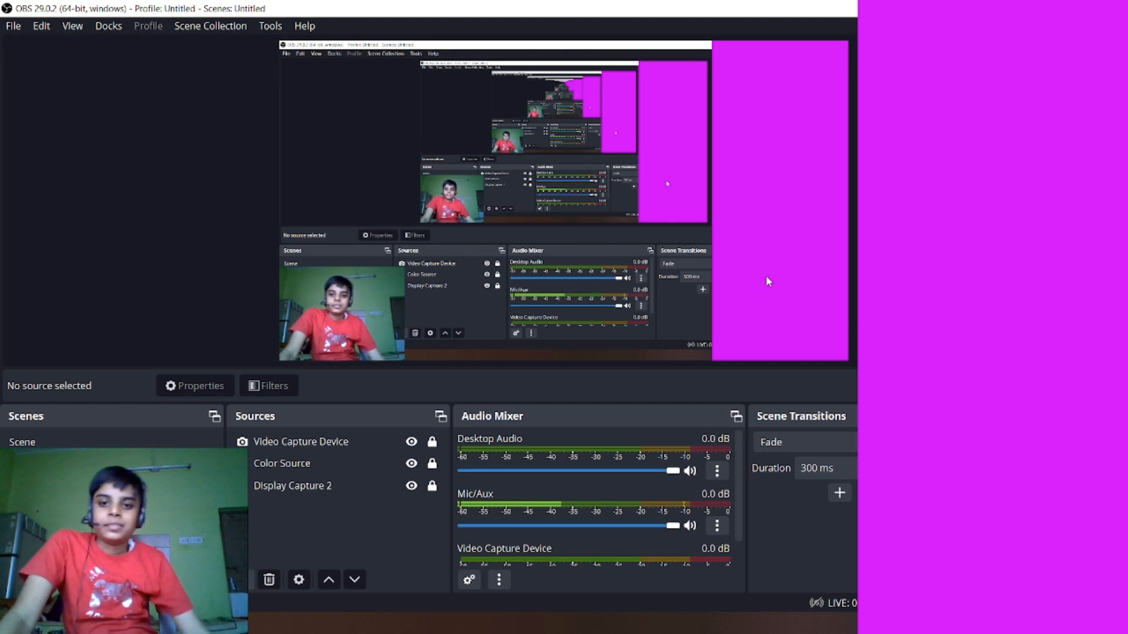
- Switch to Studio Mode and load the scene named Scene into the preview while Scene 2 stays in the program output
{"action": "left_click", "coordinate": [112, 444]}
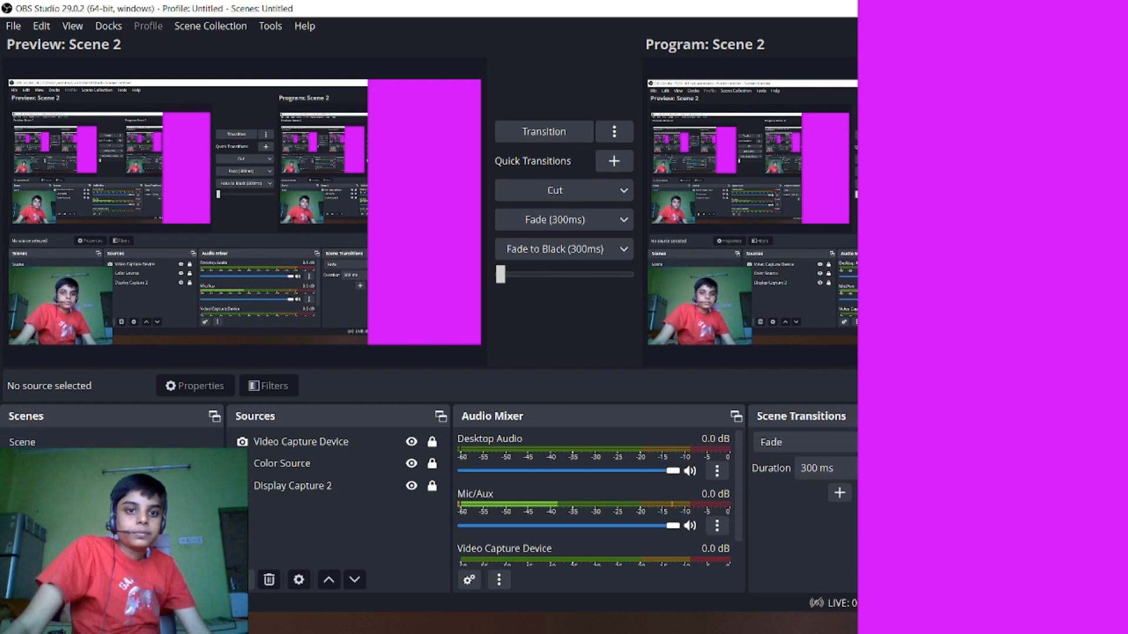
{"action": "left_click", "coordinate": [41, 440]}
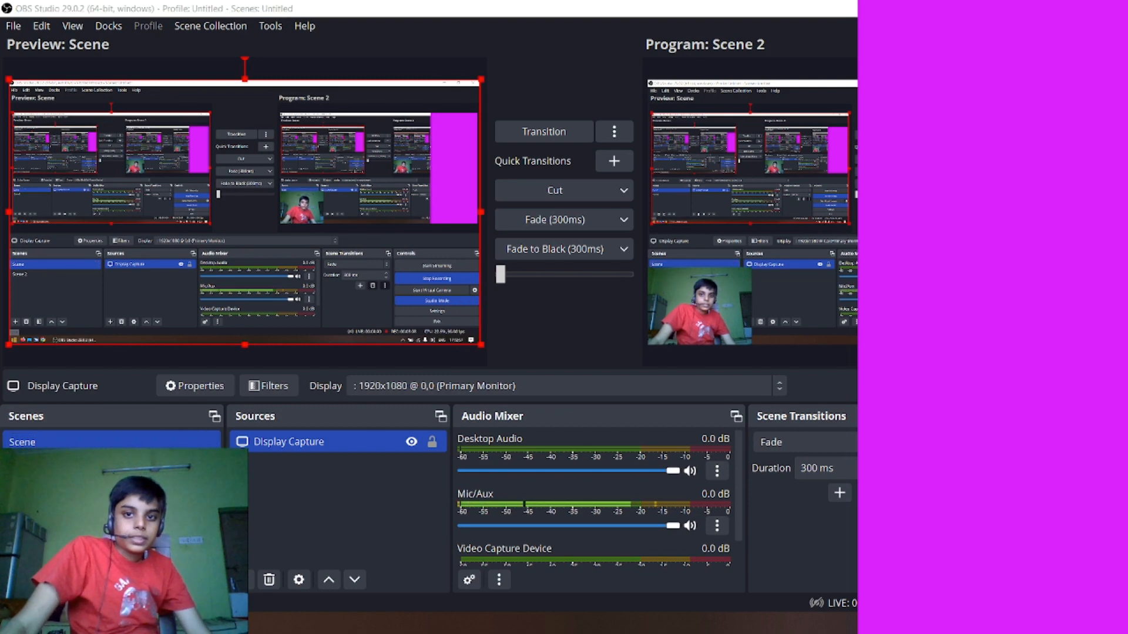
{"action": "key", "text": "super"}
{"action": "key", "text": "super"}
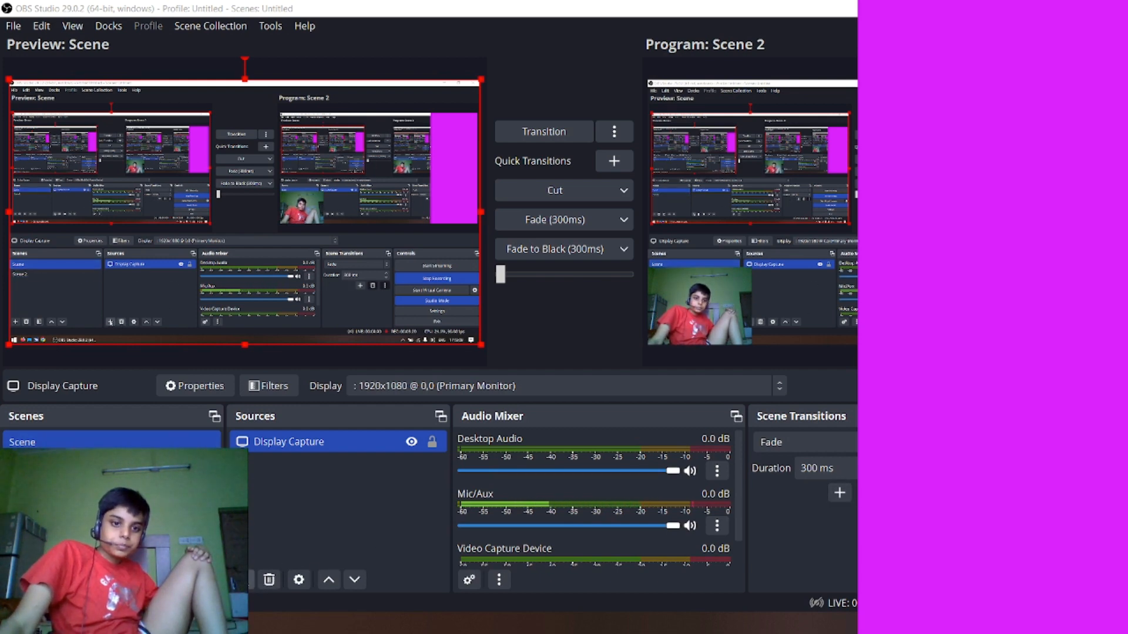
- Add a new Text (GDI+) source reading "Hello" to Scene, keeping the default source name and Arial font
{"action": "left_click", "coordinate": [239, 580]}
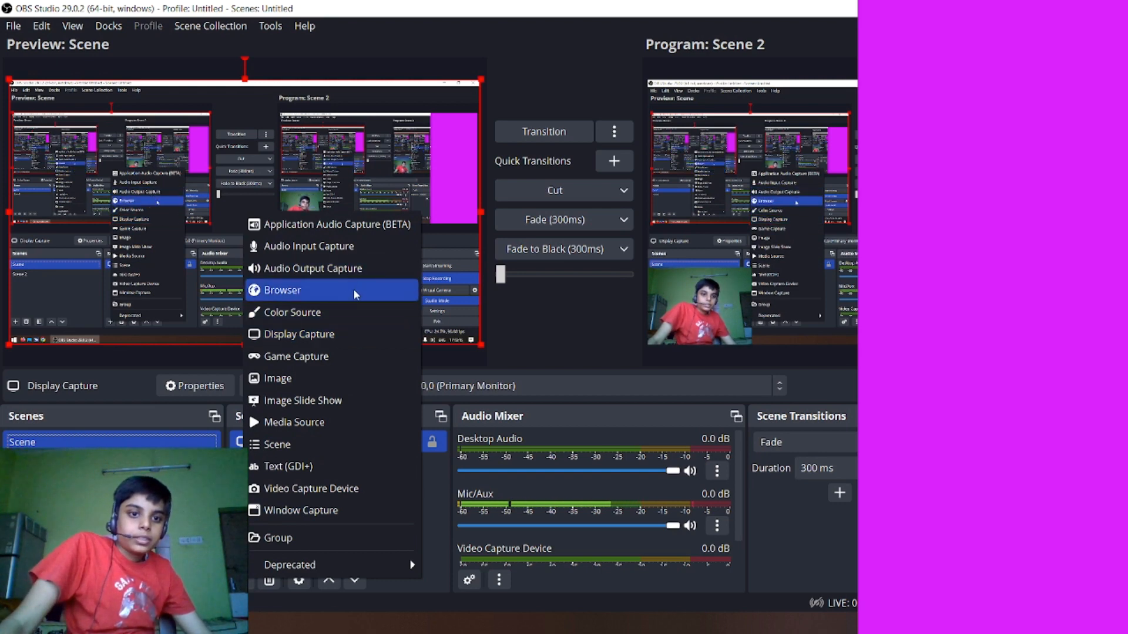
{"action": "left_click", "coordinate": [304, 467]}
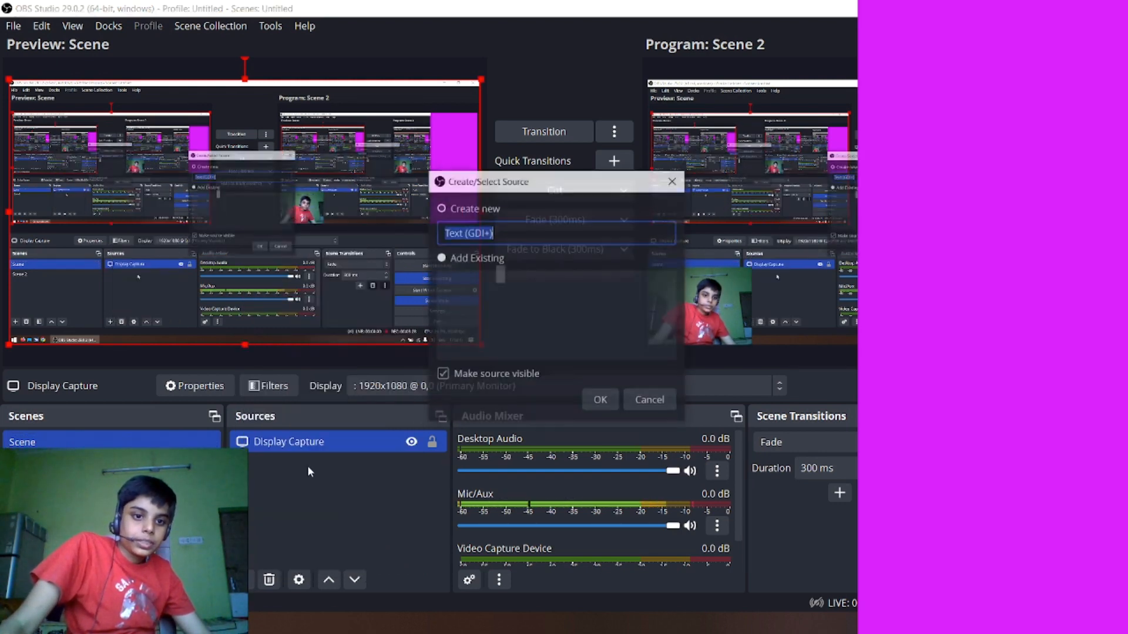
{"action": "left_click", "coordinate": [602, 402]}
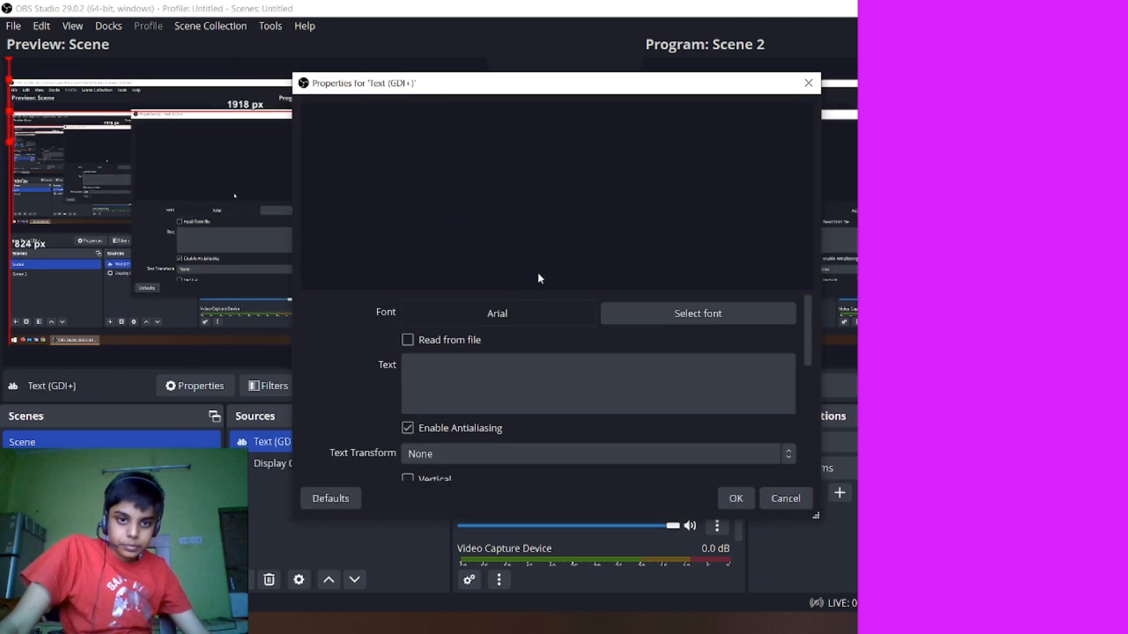
{"action": "left_click", "coordinate": [486, 374]}
{"action": "type", "text": "Helll"}
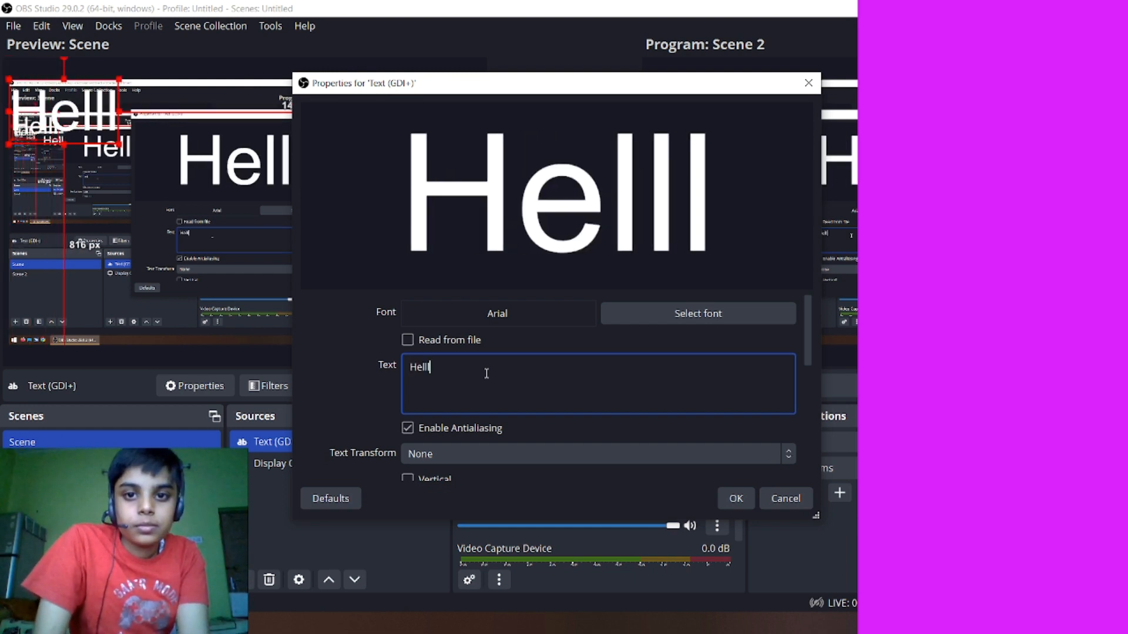
{"action": "key", "text": "BackSpace"}
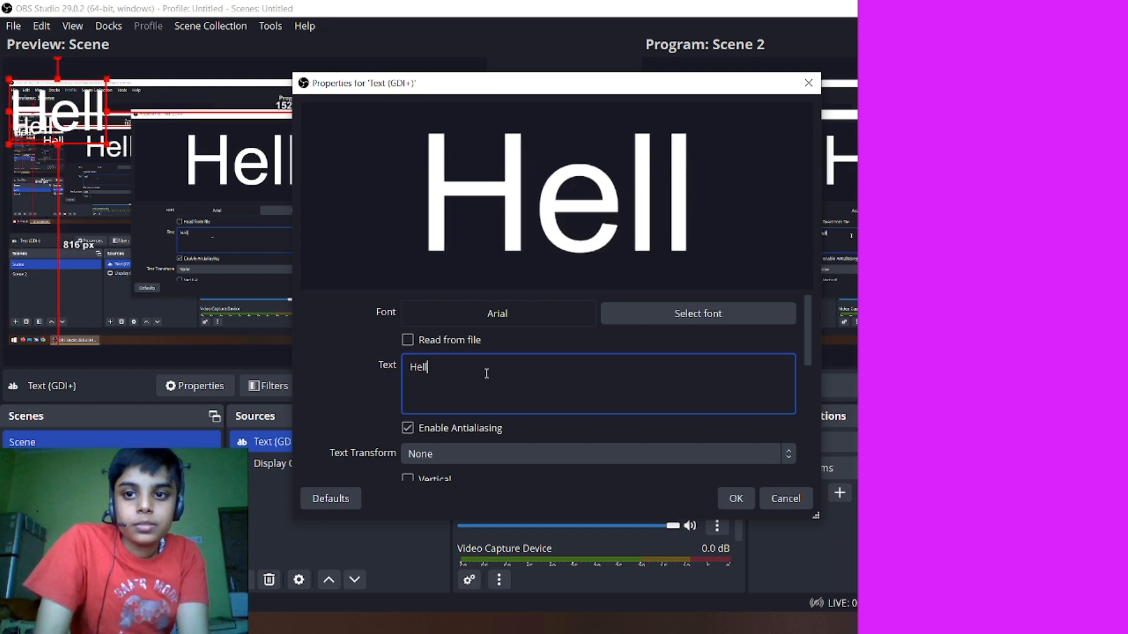
{"action": "type", "text": "o"}
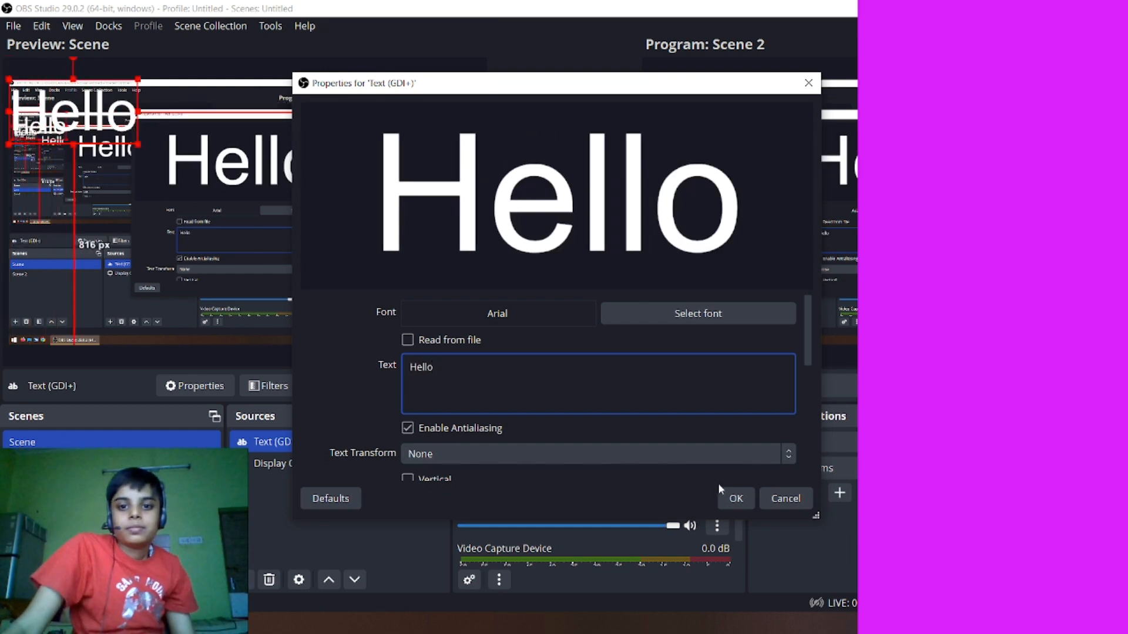
{"action": "left_click", "coordinate": [736, 500]}
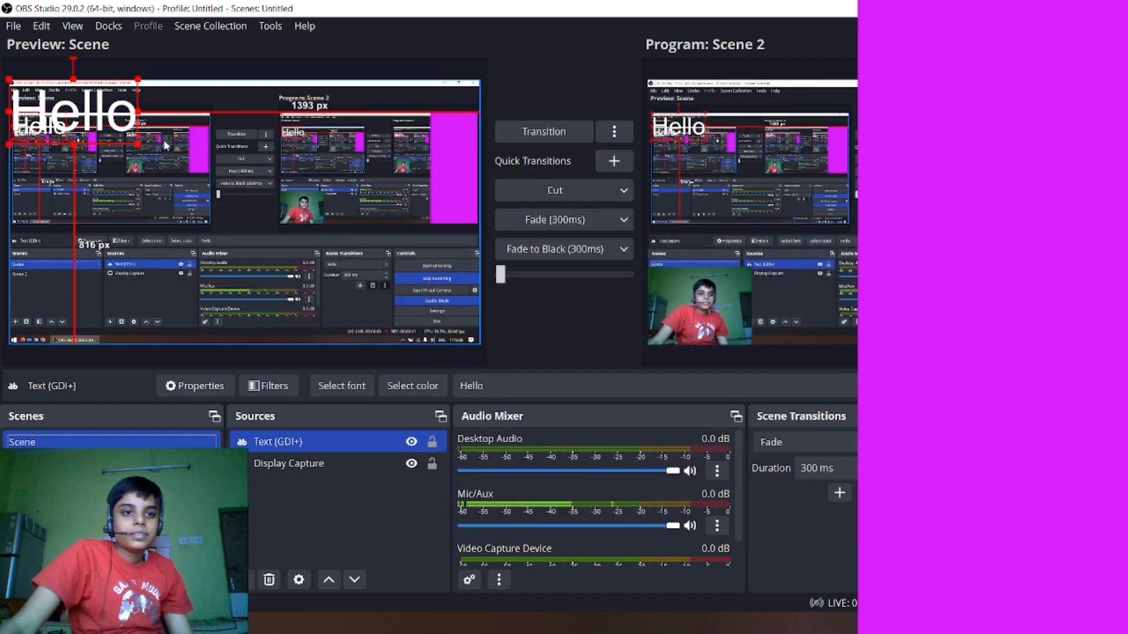
- Enlarge the Hello text in the preview until it spans most of the canvas width
{"action": "left_click_drag", "start_coordinate": [145, 147], "coordinate": [328, 292]}
{"action": "left_click_drag", "start_coordinate": [332, 200], "coordinate": [333, 223]}
- Minimize the OBS window to look at the desktop, and restore the window
{"action": "left_click_drag", "start_coordinate": [744, 6], "coordinate": [682, 1]}
{"action": "left_click", "coordinate": [1041, 8]}
{"action": "left_click_drag", "start_coordinate": [992, 98], "coordinate": [115, 555]}
{"action": "left_click", "coordinate": [13, 623]}
{"action": "left_click", "coordinate": [797, 390]}
{"action": "left_click", "coordinate": [157, 623]}
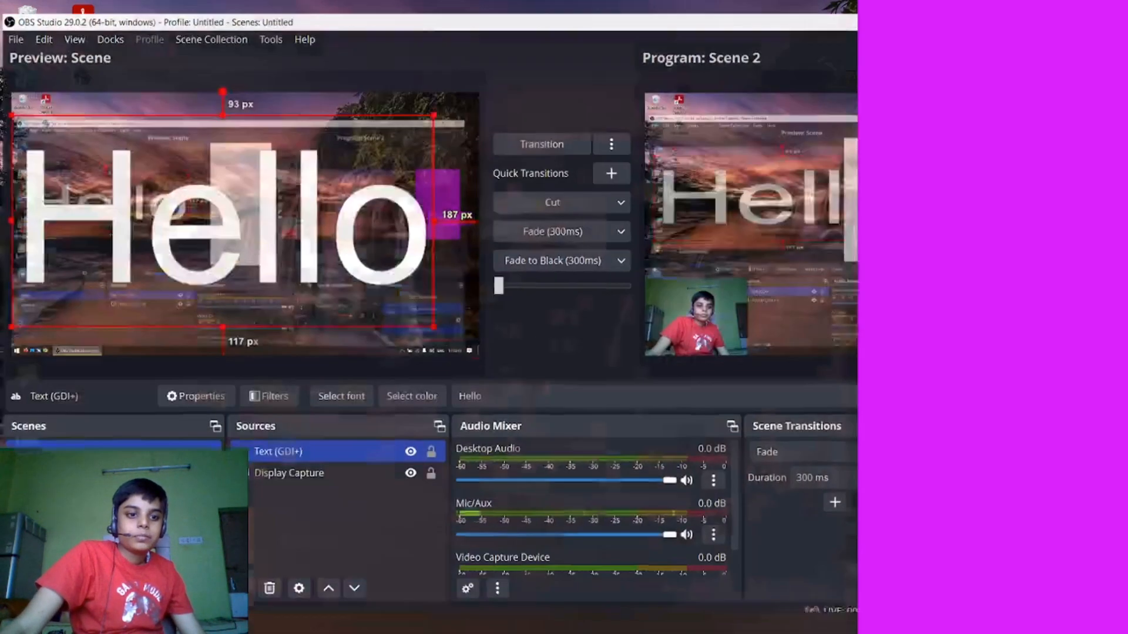